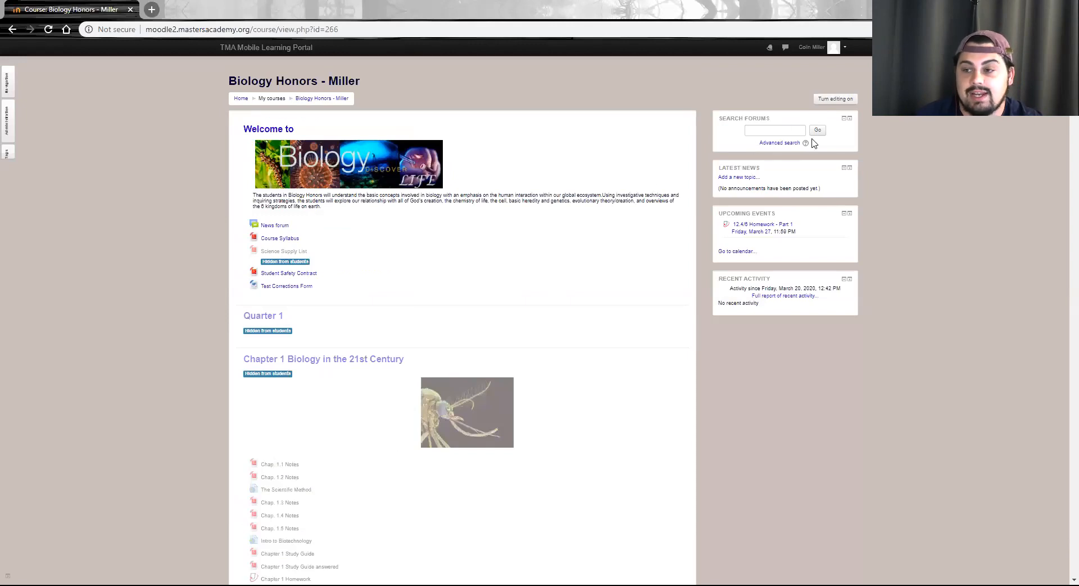
# Turn on course editing and add a Quiz activity to the Chapter 1 Biology in the 21st Century section
pyautogui.click(836, 99)
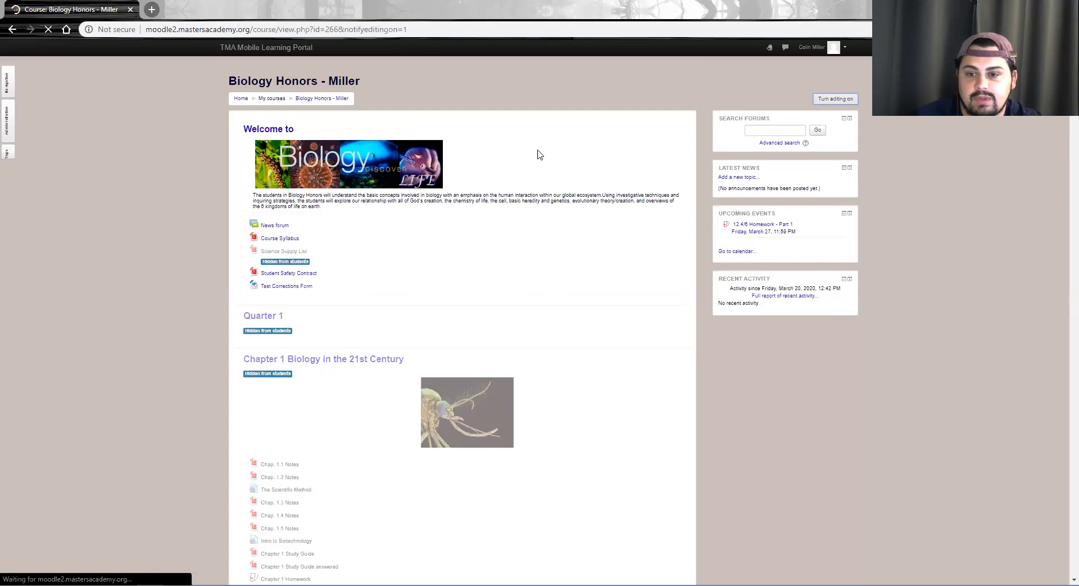
pyautogui.scroll(-5, 572, 204)
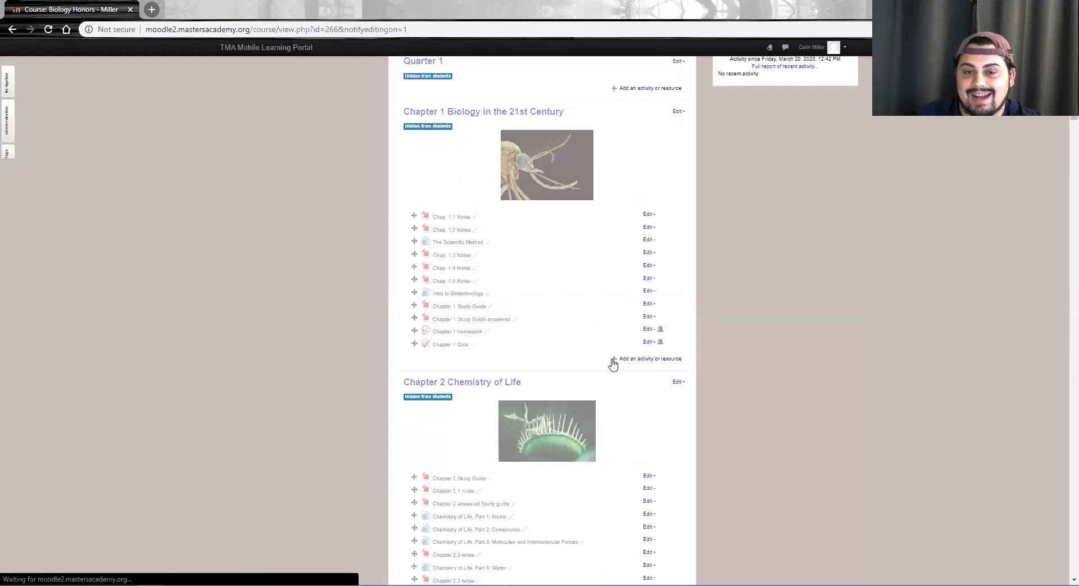
pyautogui.click(617, 366)
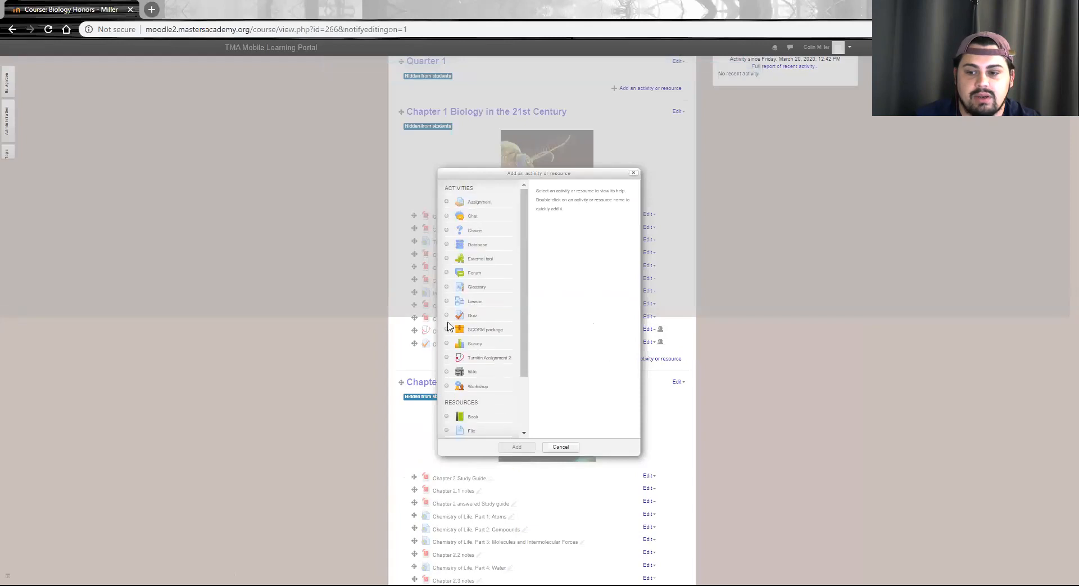
pyautogui.click(447, 317)
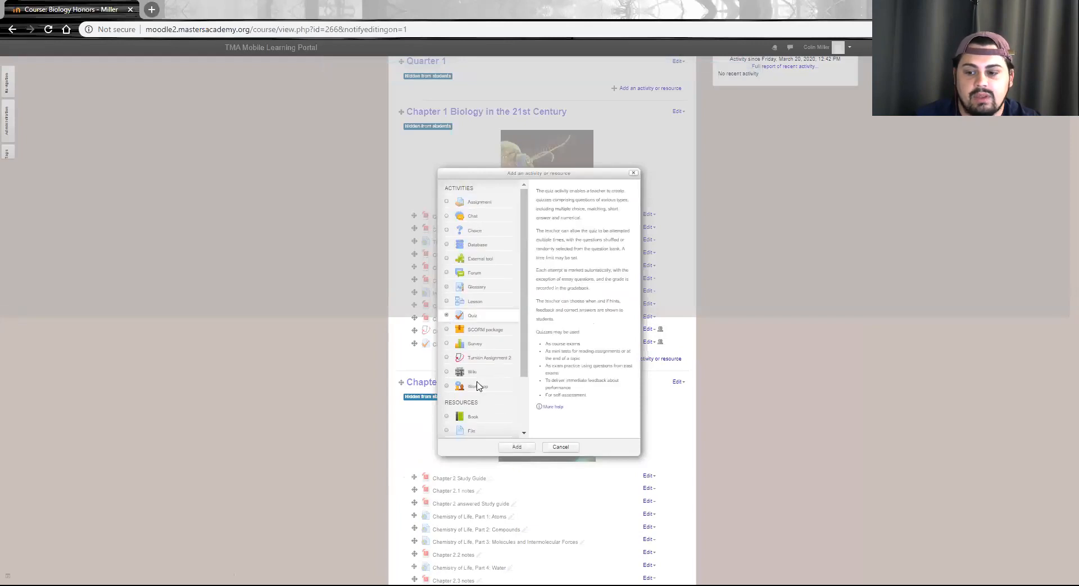
pyautogui.click(517, 448)
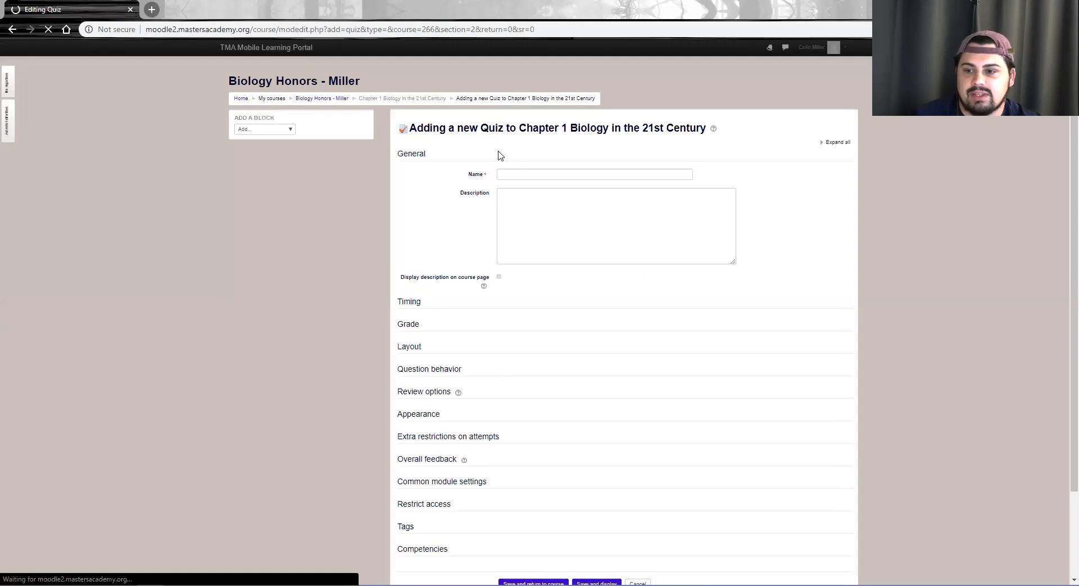
# Name the new quiz "Draft quiz"
pyautogui.click(511, 173)
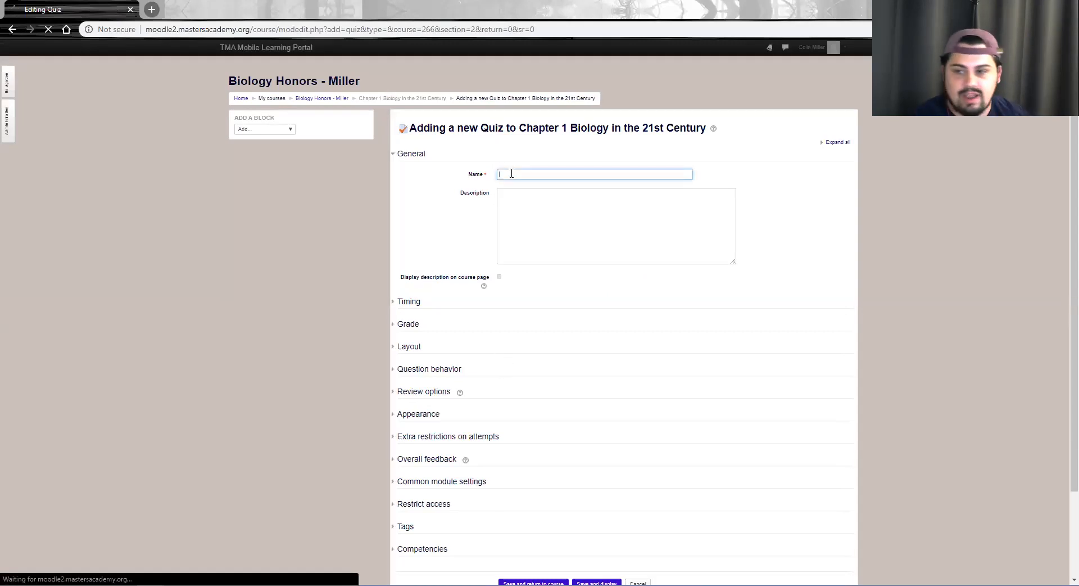
pyautogui.scroll(-3, 512, 177)
pyautogui.scroll(3, 513, 177)
pyautogui.write('Draft quiz')
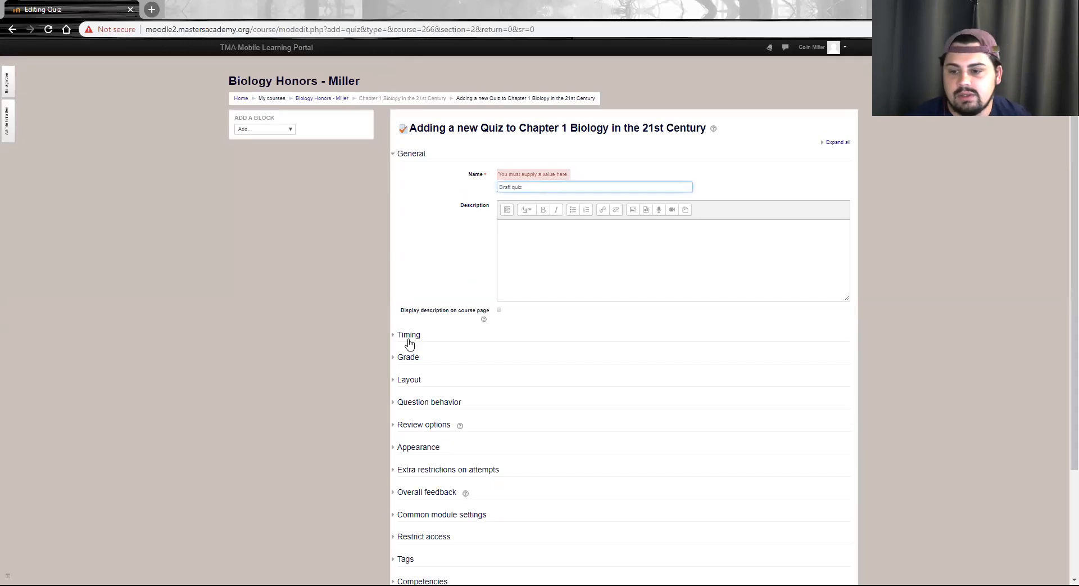
# Enable the quiz's open and close dates in the timing settings and set the opening day to 23 March
pyautogui.click(409, 336)
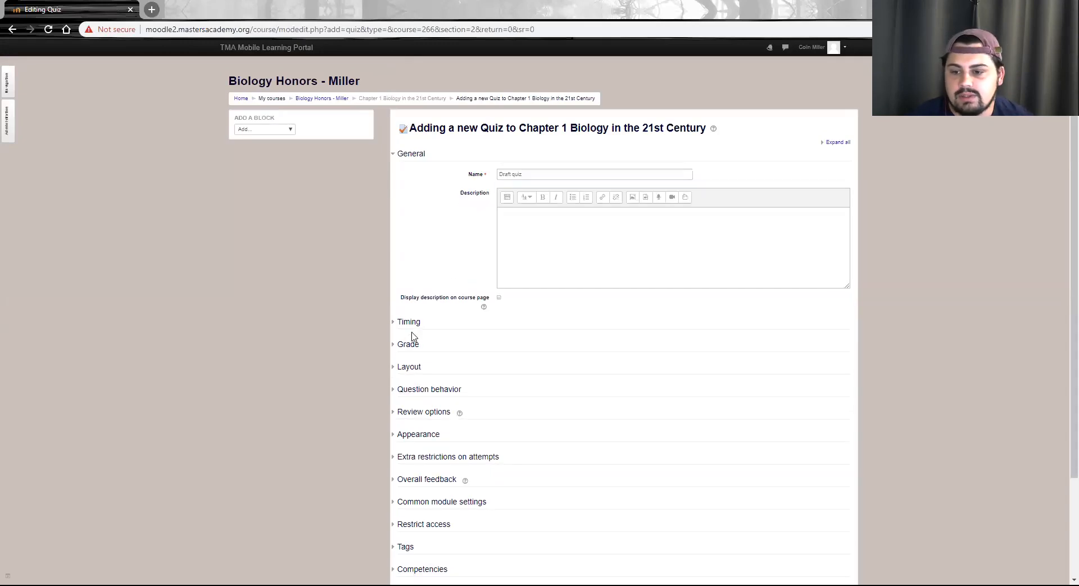
pyautogui.click(650, 343)
pyautogui.click(651, 362)
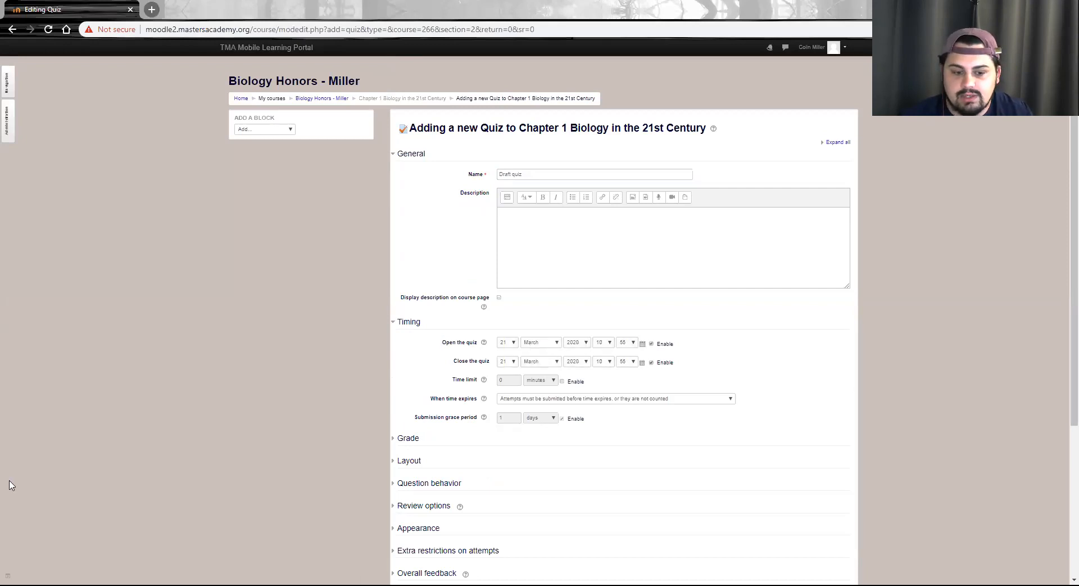
pyautogui.click(509, 342)
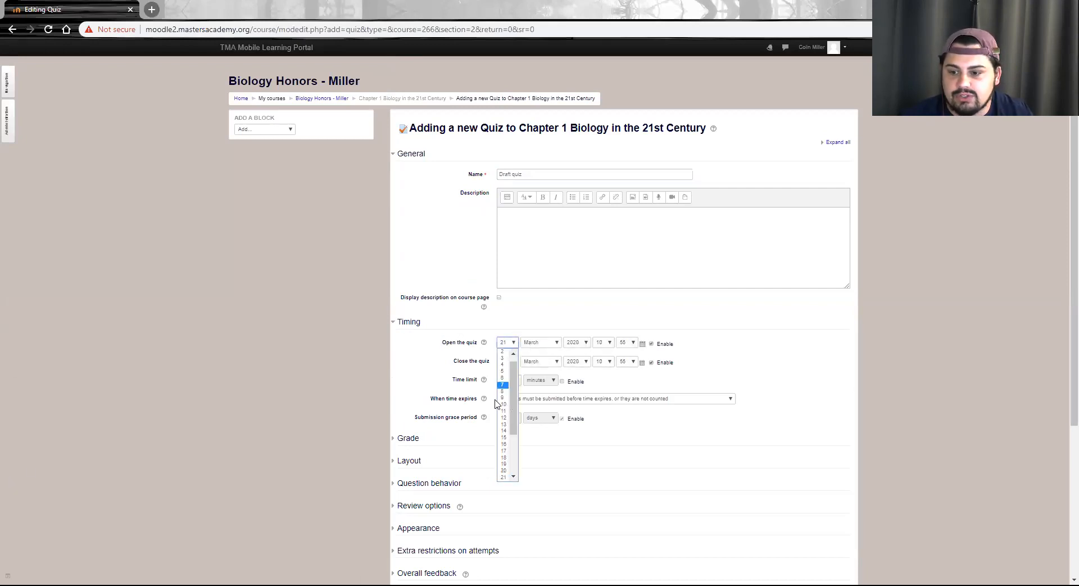
pyautogui.scroll(-2, 508, 348)
pyautogui.click(511, 230)
pyautogui.scroll(-3, 504, 309)
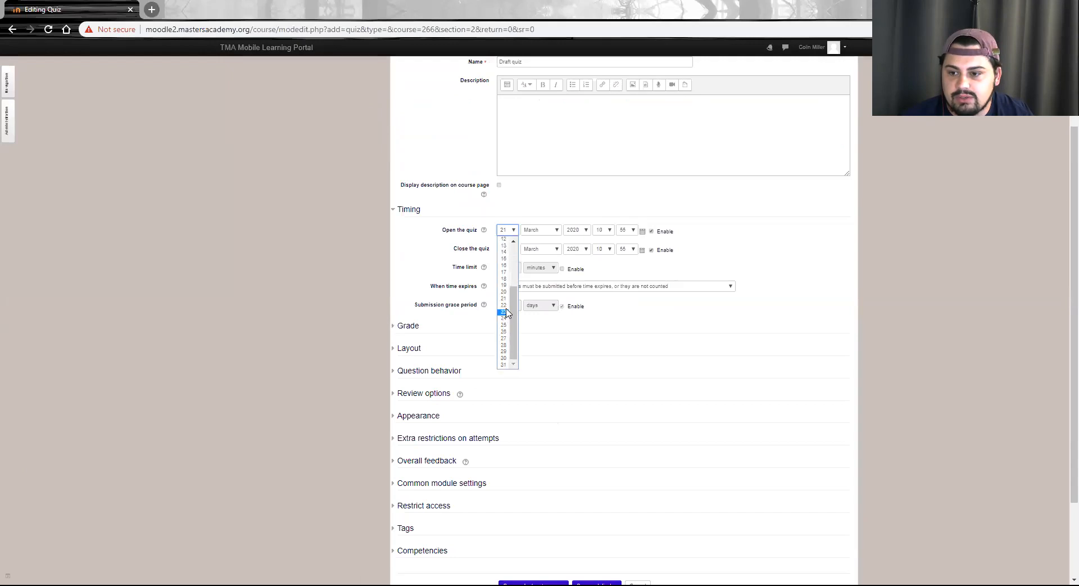
pyautogui.click(504, 311)
# Set the quiz to close on 23 March at 23:59
pyautogui.click(513, 251)
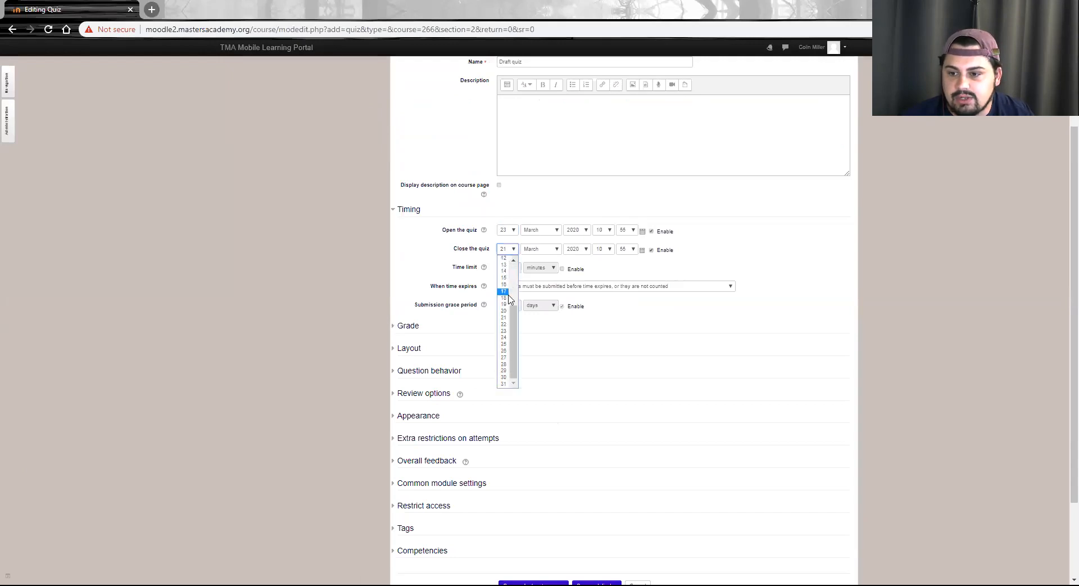
pyautogui.click(535, 320)
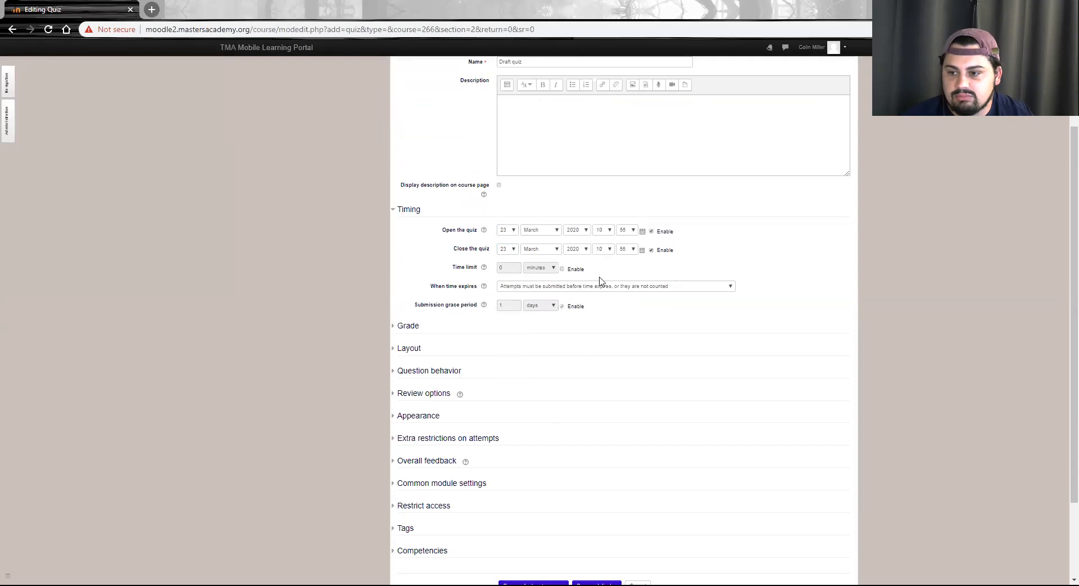
pyautogui.click(604, 251)
pyautogui.click(599, 386)
pyautogui.click(627, 249)
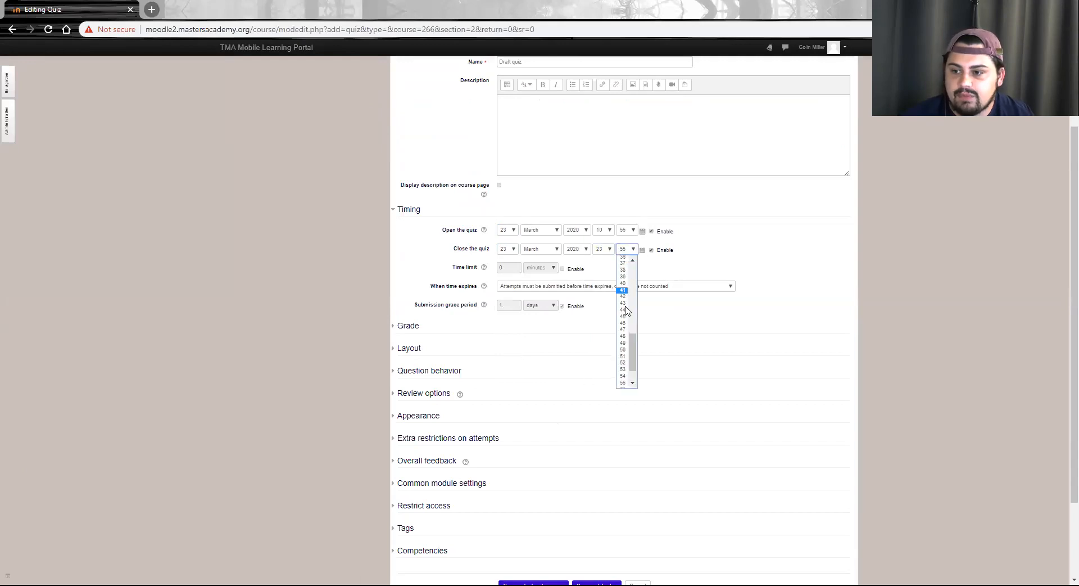
pyautogui.click(625, 383)
pyautogui.click(707, 234)
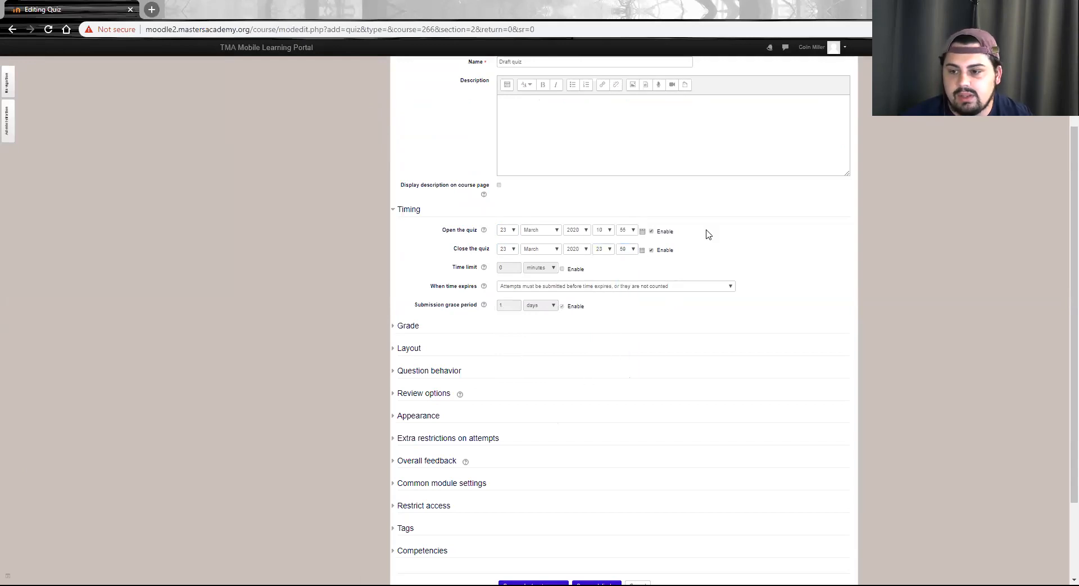
# Enable a 15-minute time limit and have open attempts submitted automatically when time expires
pyautogui.click(562, 270)
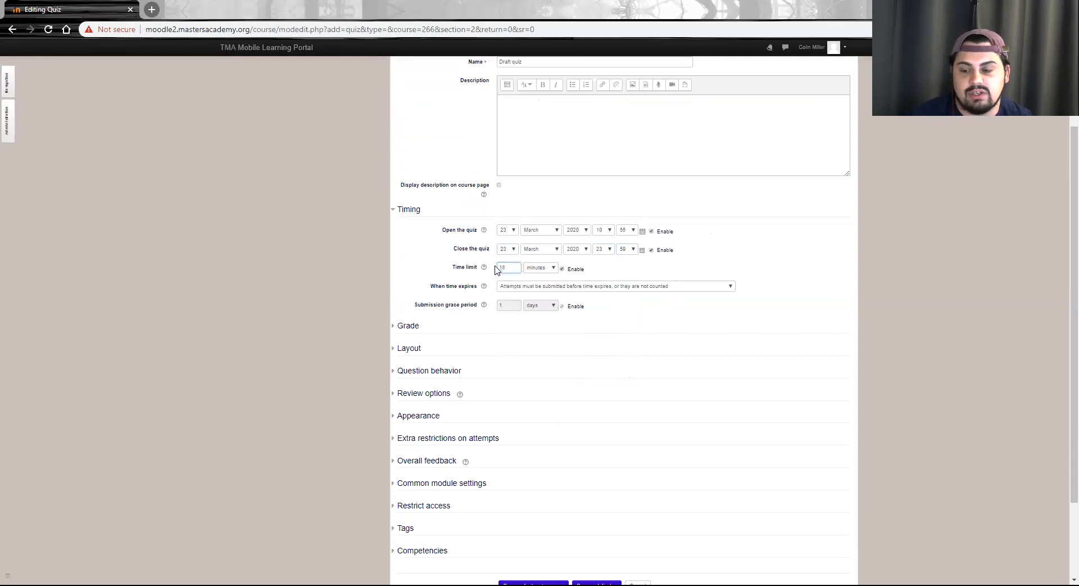
pyautogui.click(579, 287)
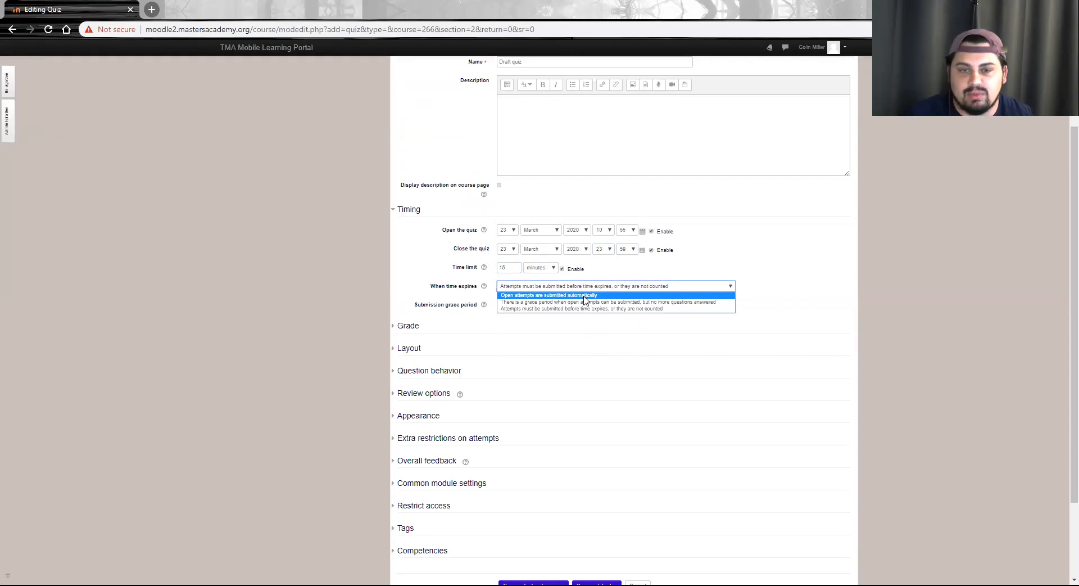
pyautogui.click(585, 296)
# Limit the attempts allowed to 1 in the quiz's grade settings
pyautogui.scroll(-2, 360, 284)
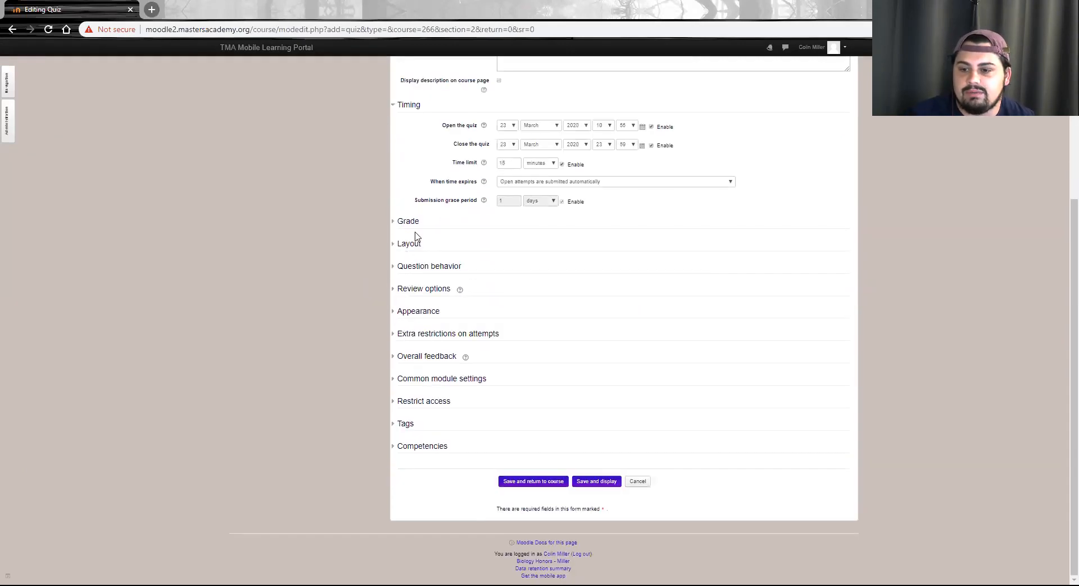
pyautogui.click(416, 224)
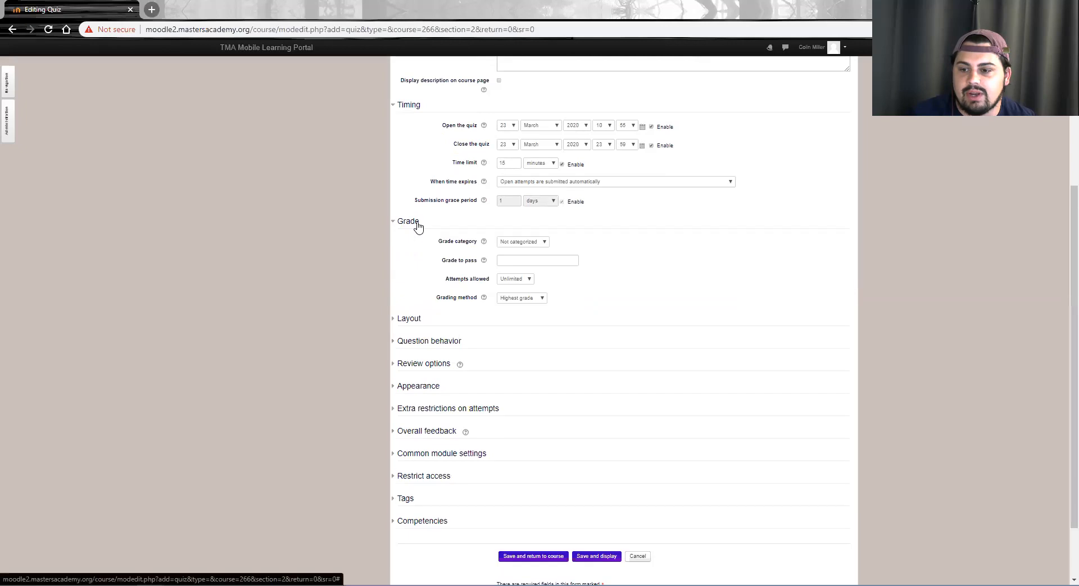
pyautogui.click(526, 286)
pyautogui.click(512, 296)
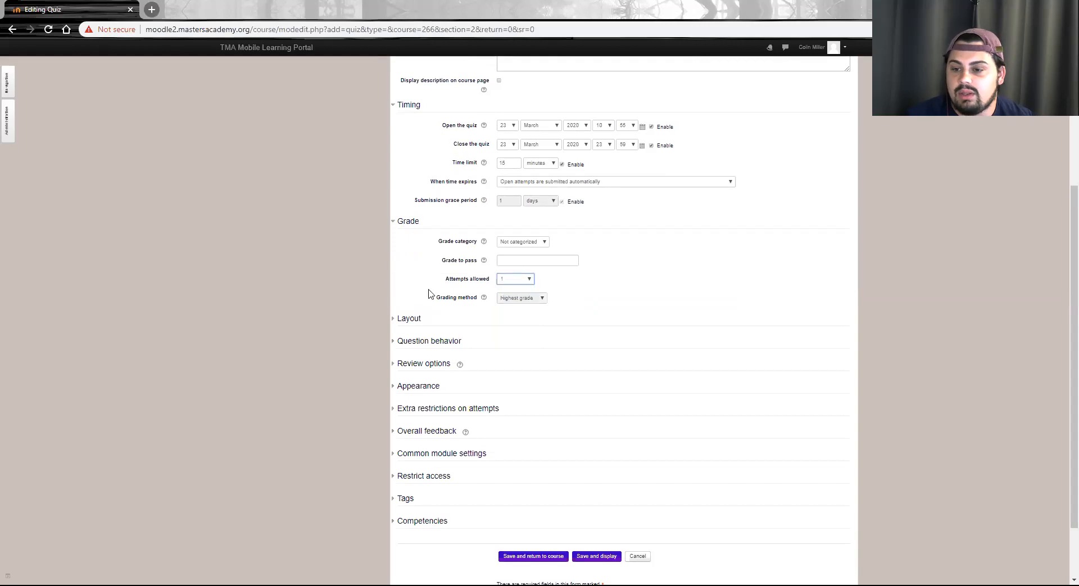
# Expand the layout and question behavior settings, and exclude Right answer from review immediately after the attempt and later while the quiz is still open
pyautogui.click(409, 317)
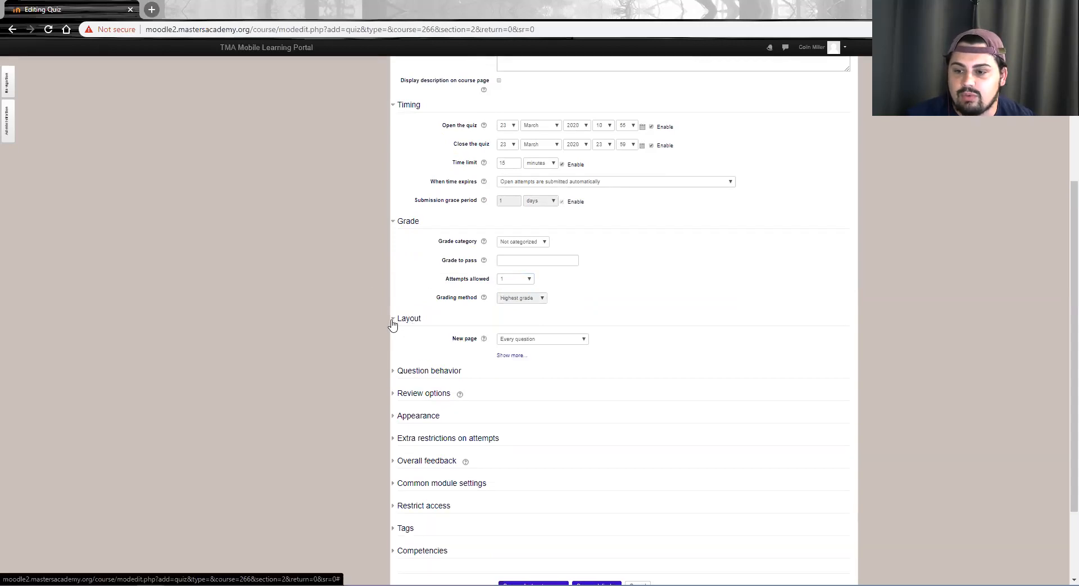
pyautogui.scroll(-2, 413, 303)
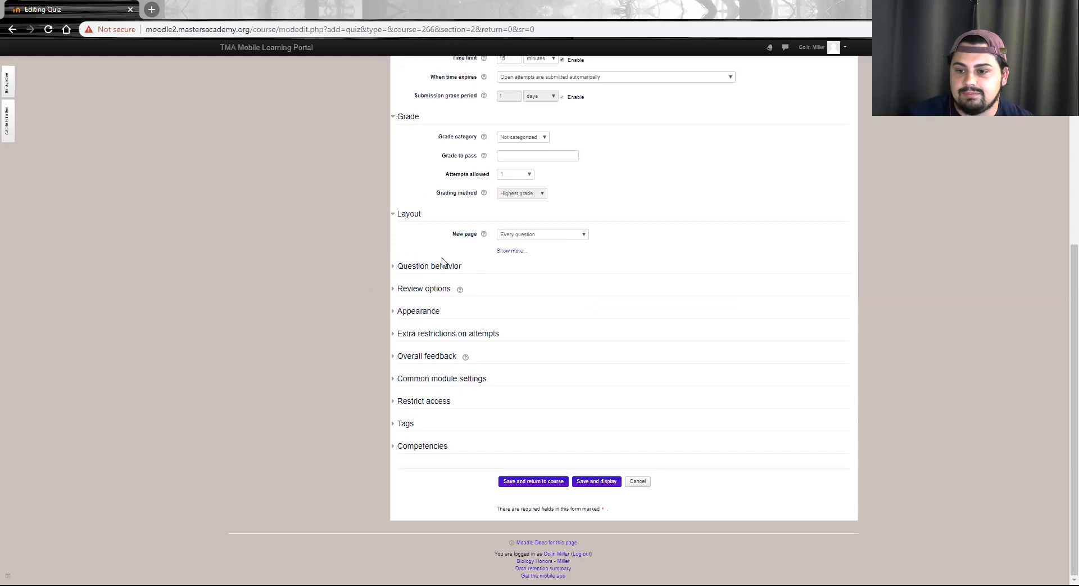
pyautogui.click(404, 268)
pyautogui.scroll(-1, 405, 268)
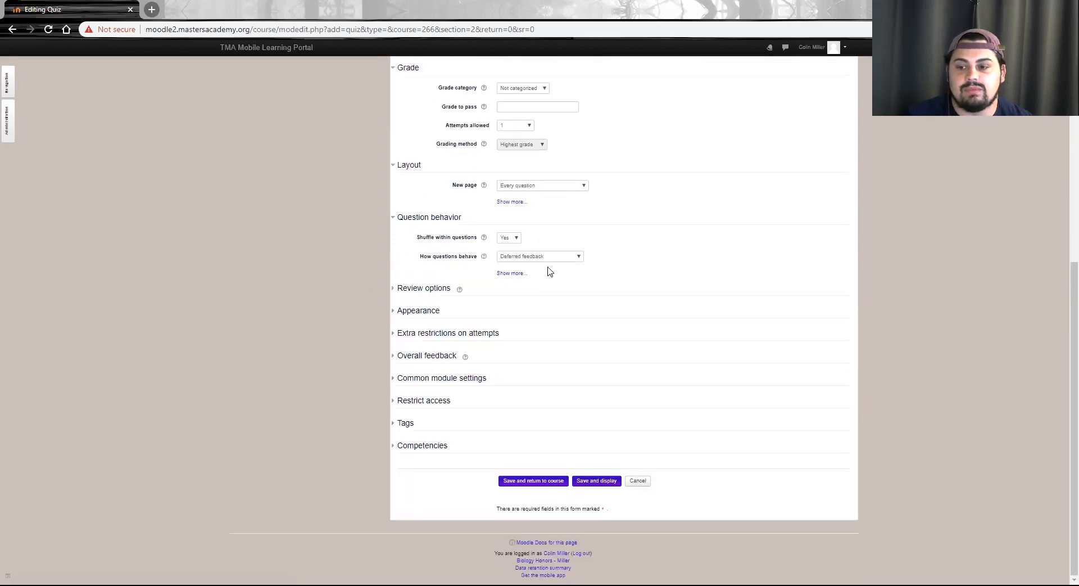
pyautogui.click(416, 288)
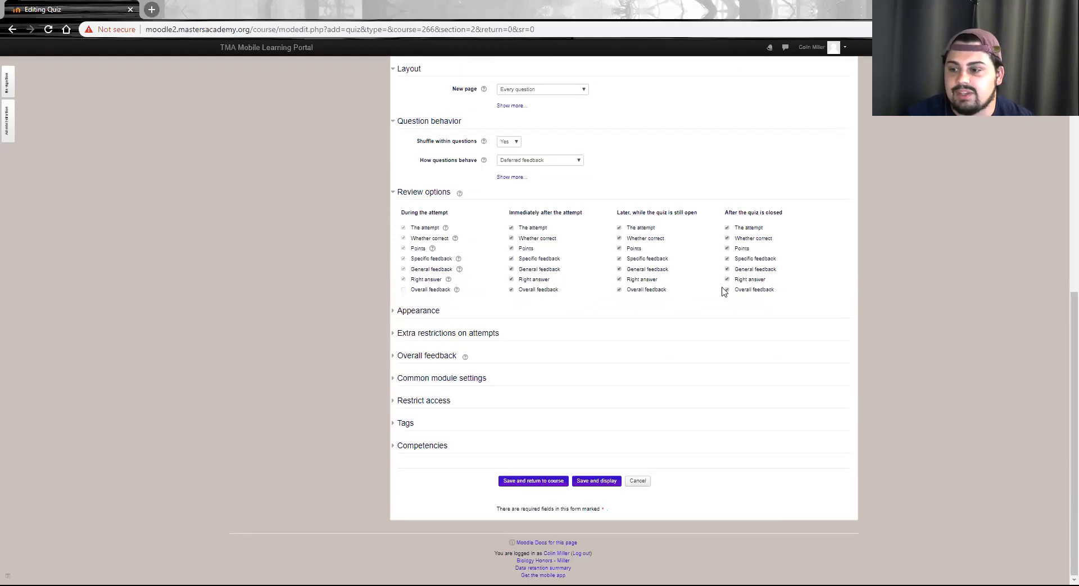
pyautogui.click(511, 279)
pyautogui.click(619, 279)
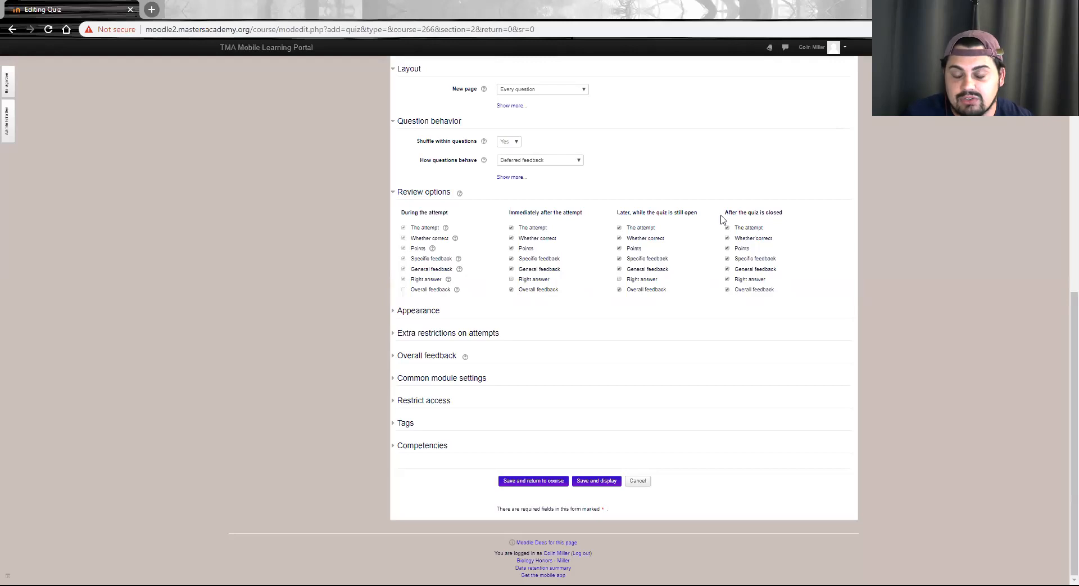
# Examine the quiz's appearance, extra restrictions, overall feedback, common module, restrict access and tags settings
pyautogui.click(427, 310)
pyautogui.scroll(-1, 410, 337)
pyautogui.click(460, 331)
pyautogui.scroll(-1, 460, 336)
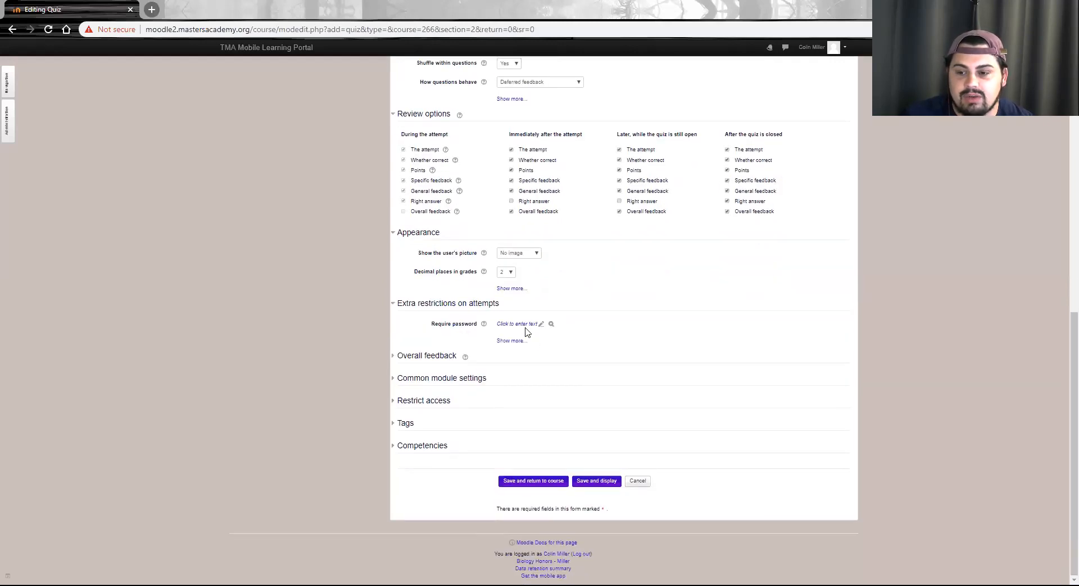
pyautogui.click(427, 355)
pyautogui.scroll(-2, 421, 359)
pyautogui.scroll(-1, 422, 360)
pyautogui.click(424, 378)
pyautogui.scroll(-2, 423, 375)
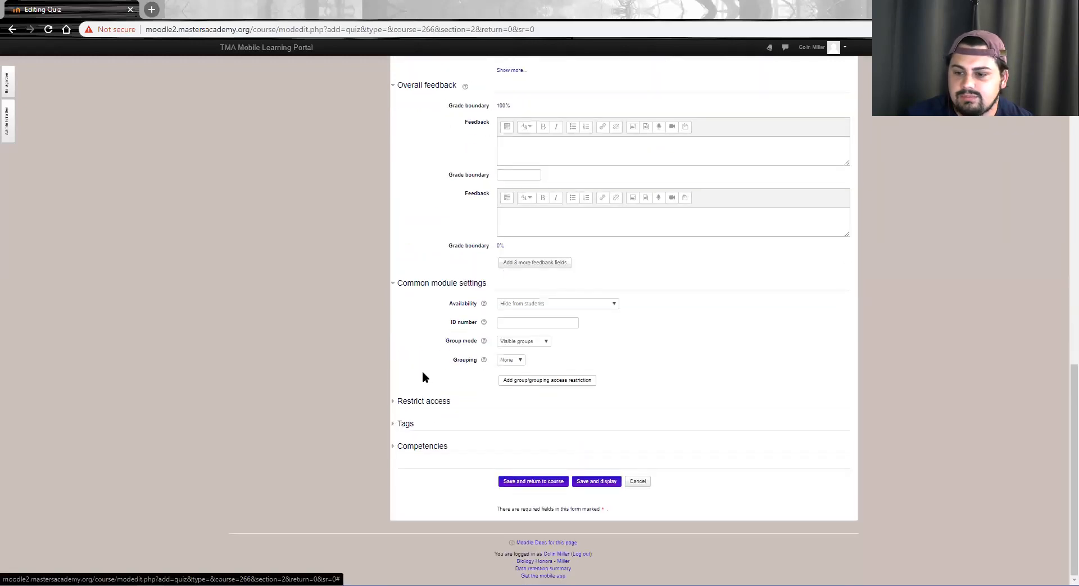
pyautogui.click(419, 402)
pyautogui.scroll(-1, 419, 402)
pyautogui.click(403, 420)
pyautogui.scroll(-1, 402, 415)
pyautogui.scroll(1, 402, 416)
pyautogui.scroll(-1, 403, 416)
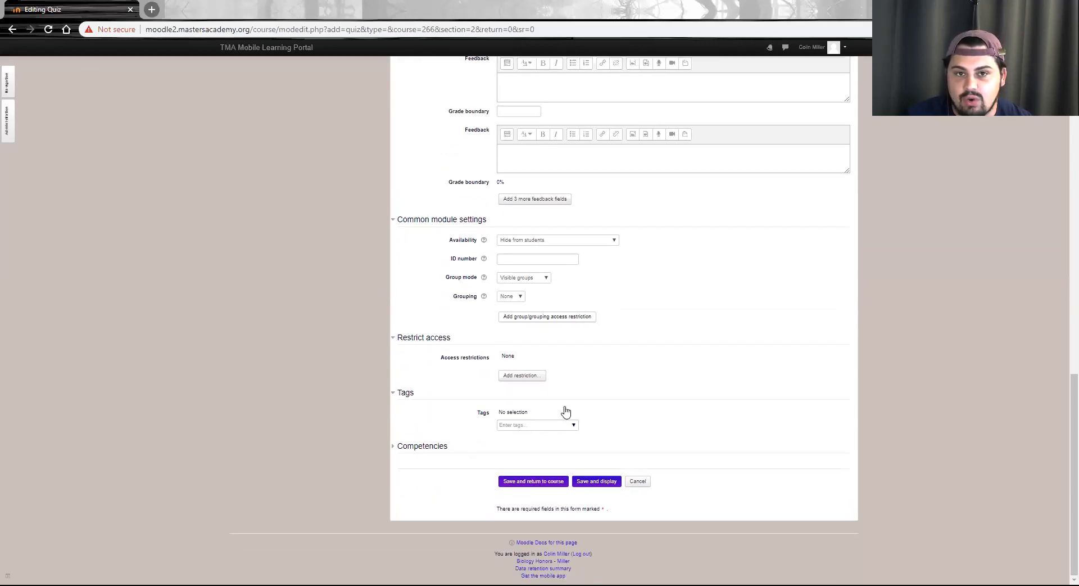
# Save the quiz, return to the course, and open the categories of the course's question bank
pyautogui.scroll(12, 544, 366)
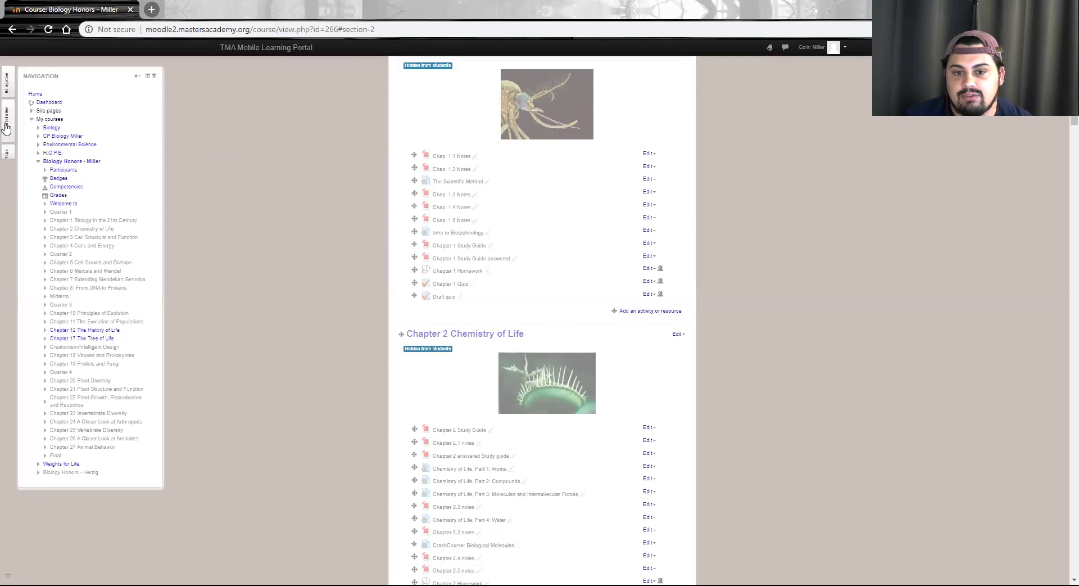
pyautogui.moveTo(6, 137)
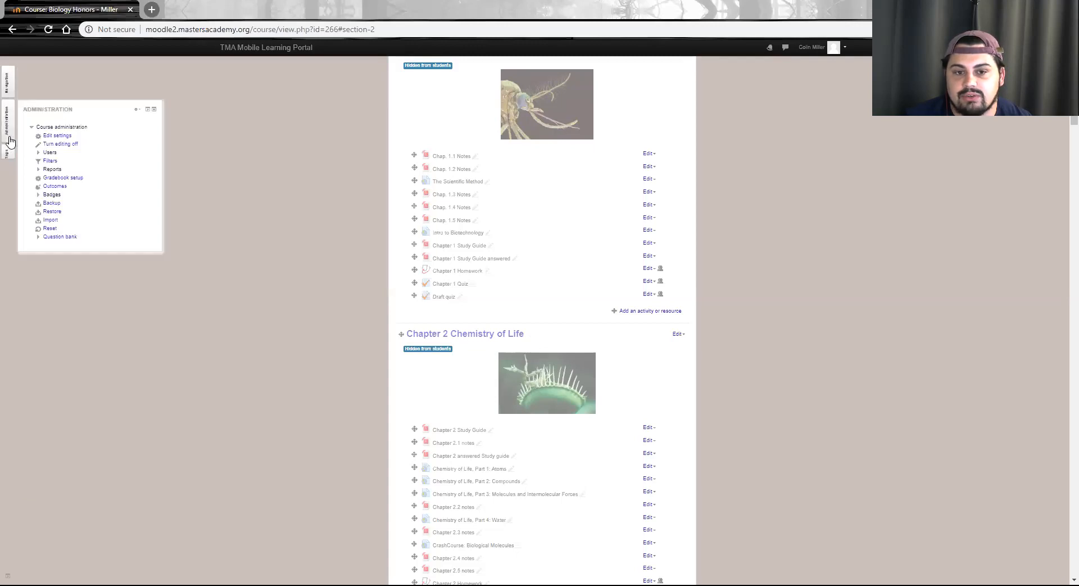
pyautogui.click(38, 238)
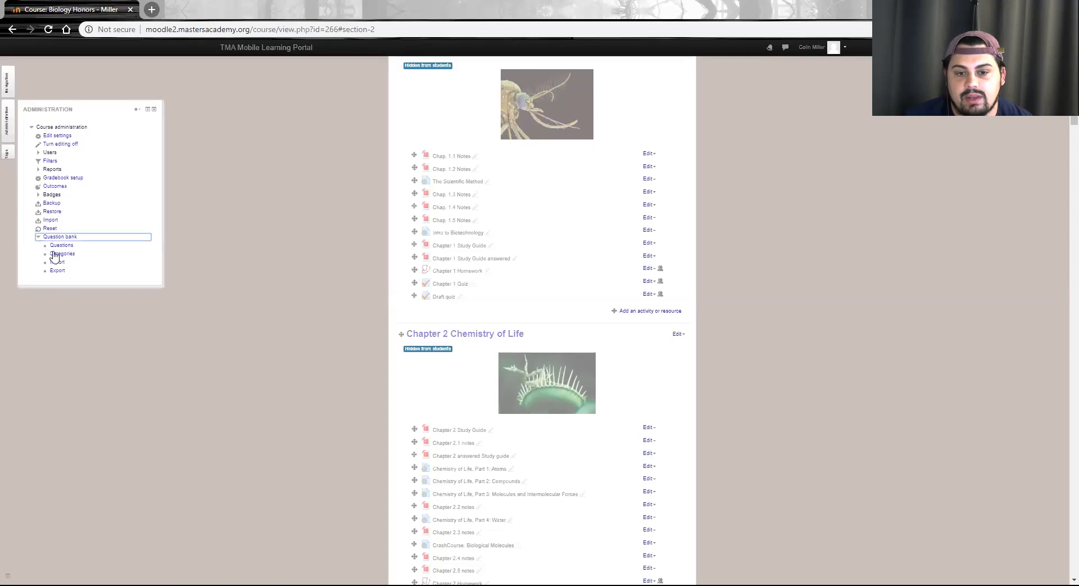
pyautogui.click(58, 255)
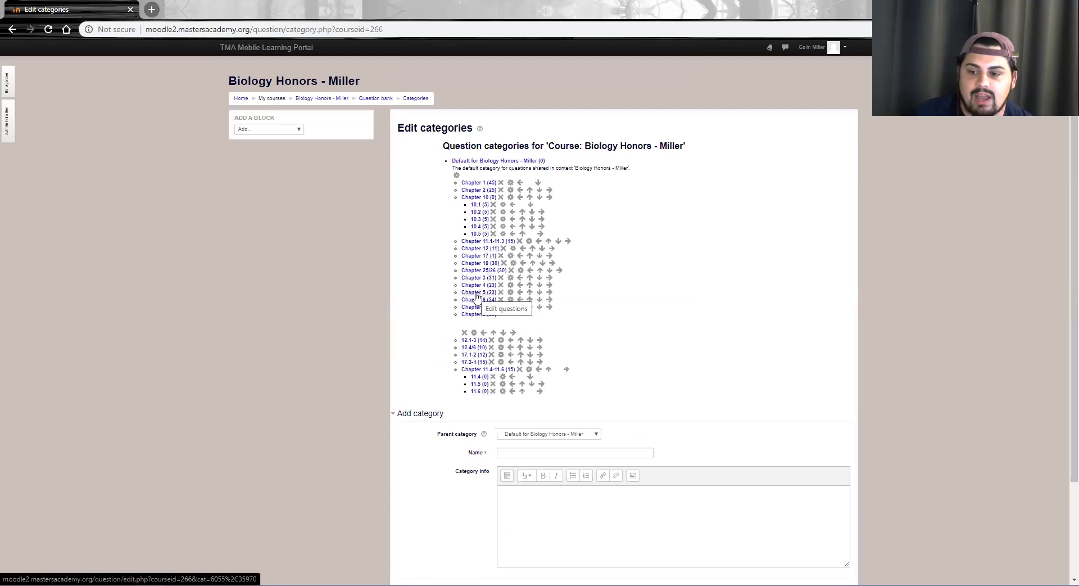
# Add a question category named Draft quiz under the course's default category
pyautogui.scroll(-2, 540, 337)
pyautogui.scroll(-1, 539, 340)
pyautogui.click(533, 336)
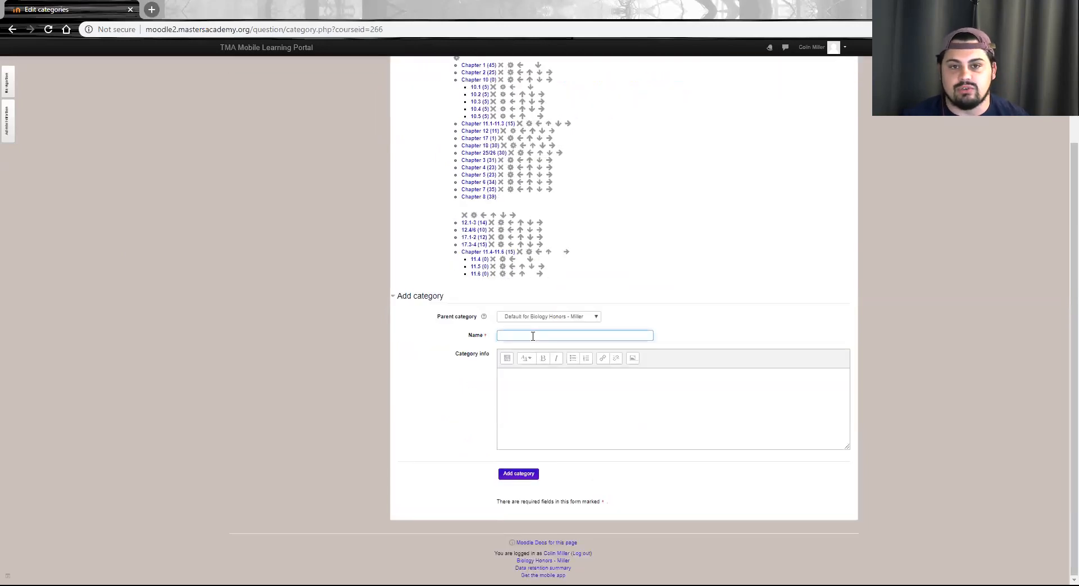
pyautogui.scroll(2, 539, 330)
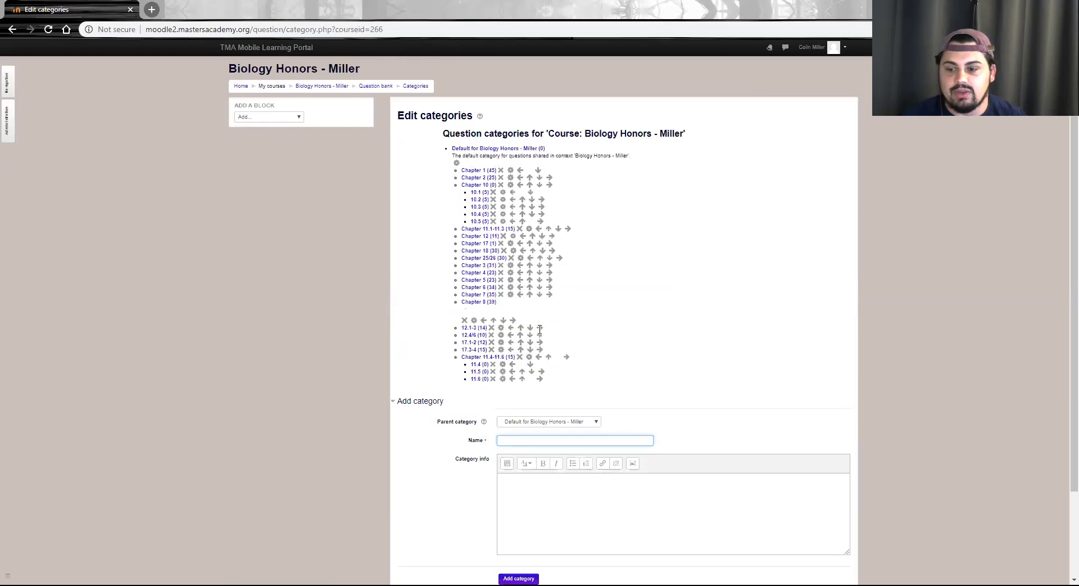
pyautogui.scroll(-1, 573, 337)
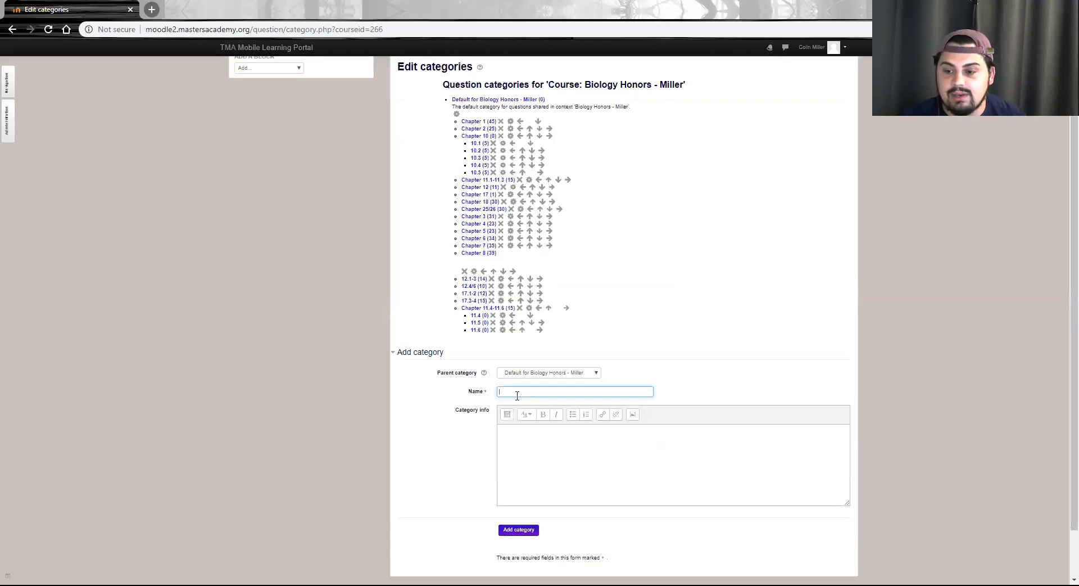
pyautogui.write('Draft quiz')
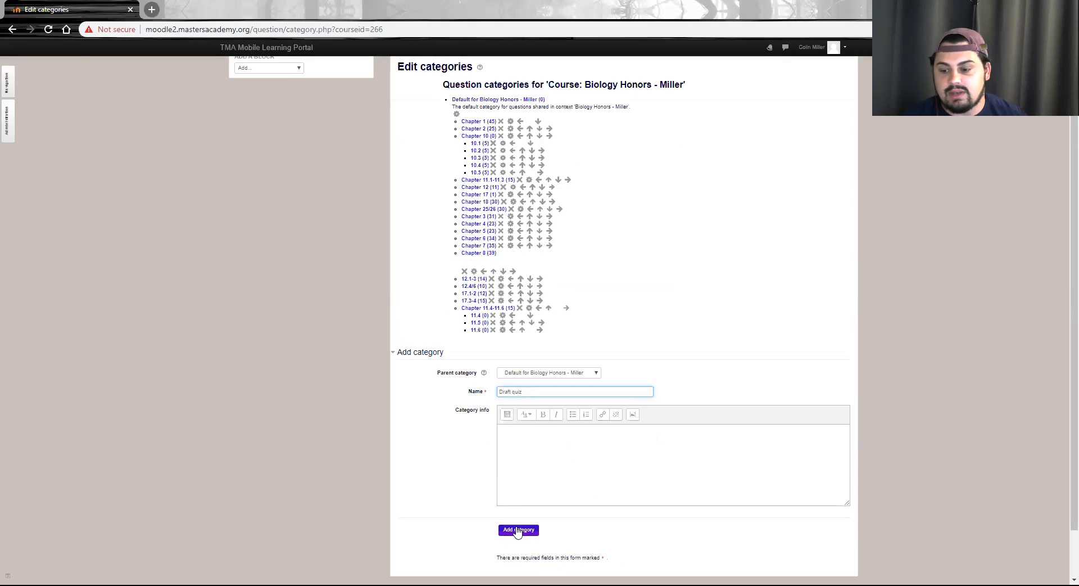
pyautogui.click(573, 309)
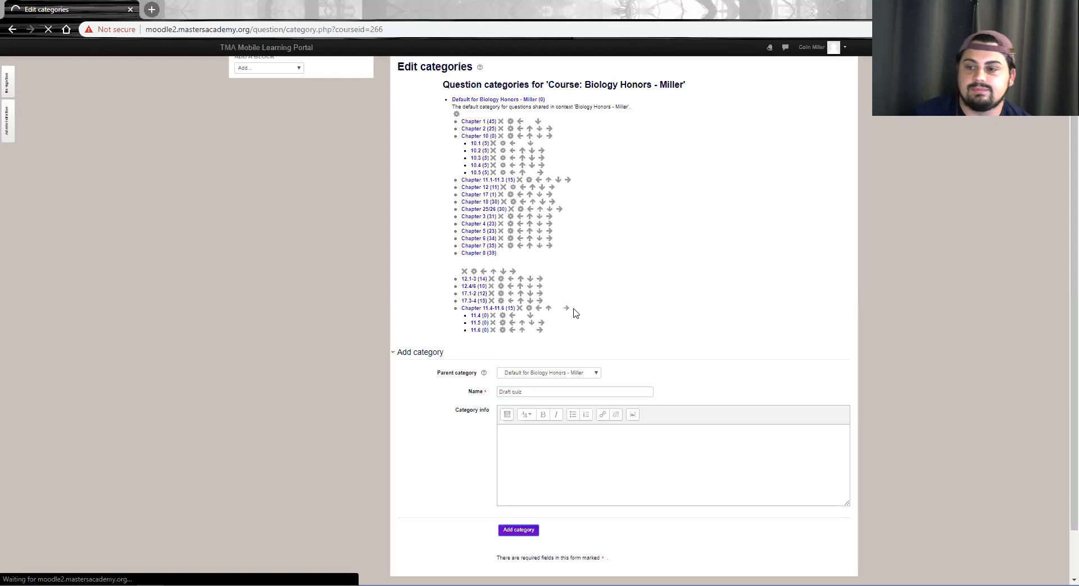
# Open the Draft quiz category and start a new Multiple choice question in it
pyautogui.scroll(-3, 574, 313)
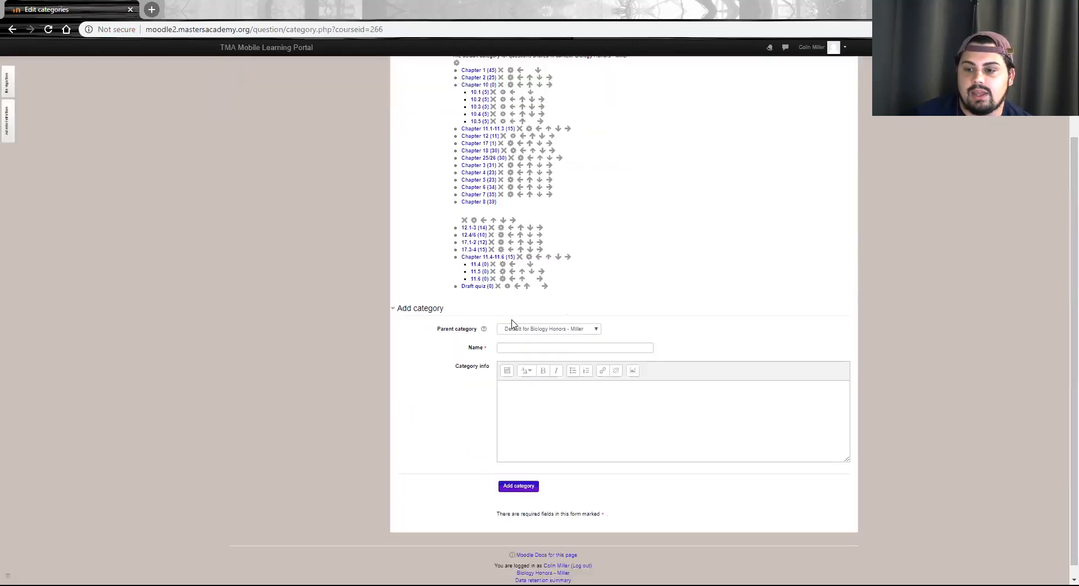
pyautogui.click(471, 288)
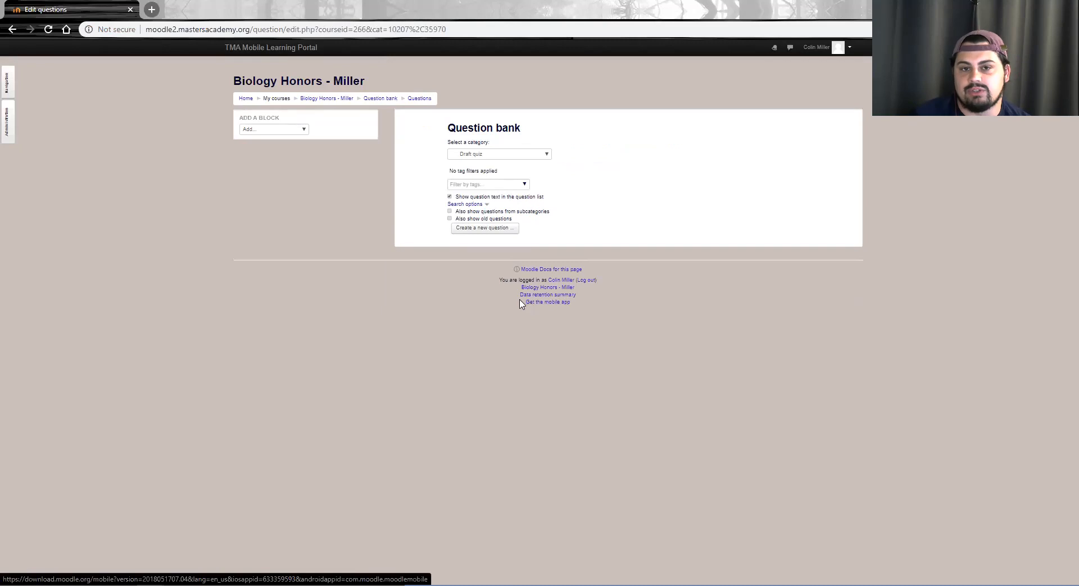
pyautogui.click(478, 228)
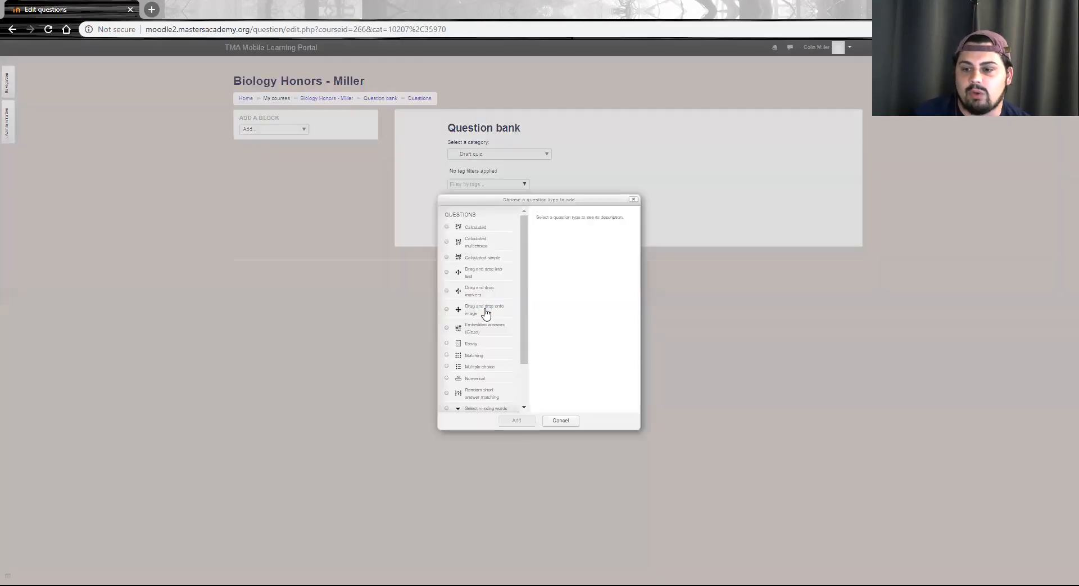
pyautogui.scroll(-2, 488, 329)
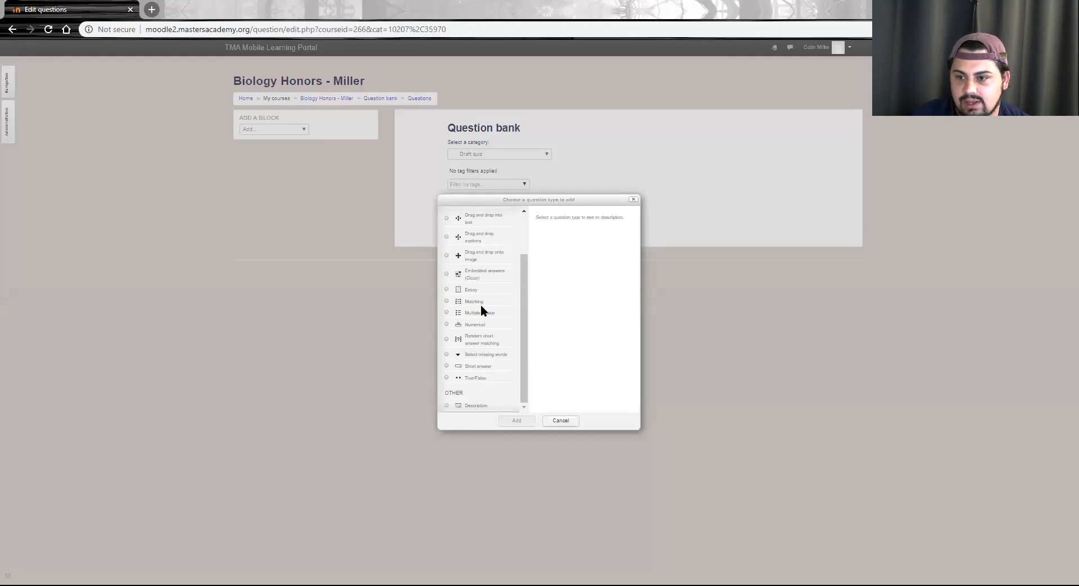
pyautogui.scroll(2, 480, 305)
pyautogui.scroll(-1, 479, 275)
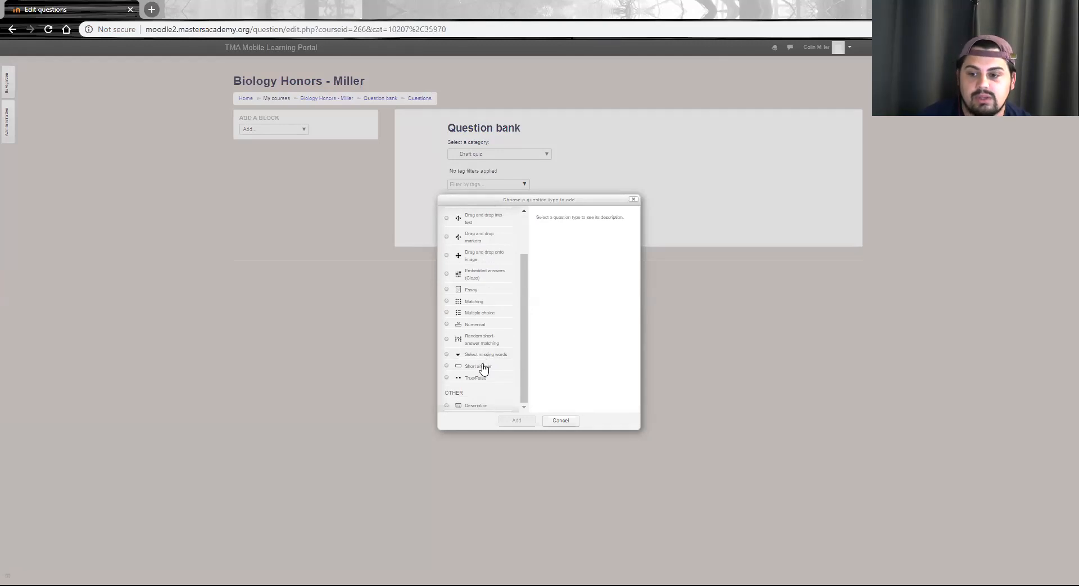
pyautogui.click(448, 313)
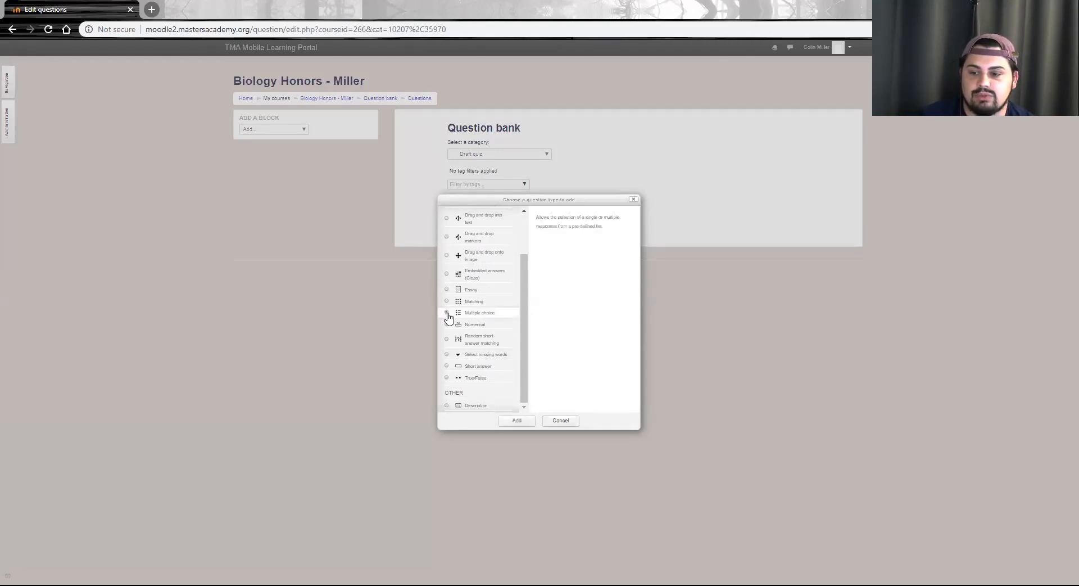
pyautogui.click(515, 423)
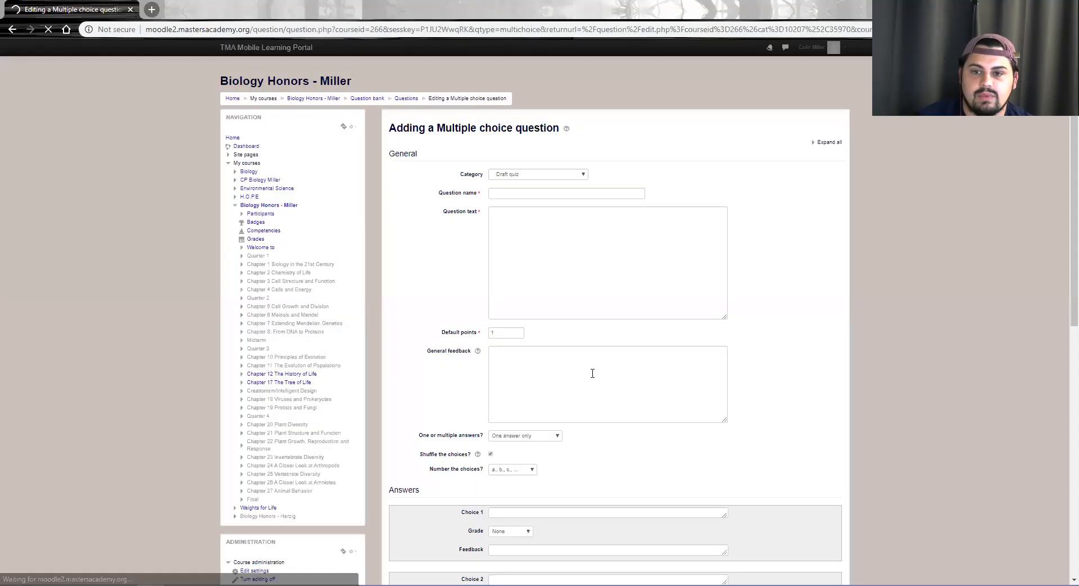
# Enter a question asking which classroom is the teacher's as both the question name and the question text
pyautogui.click(513, 195)
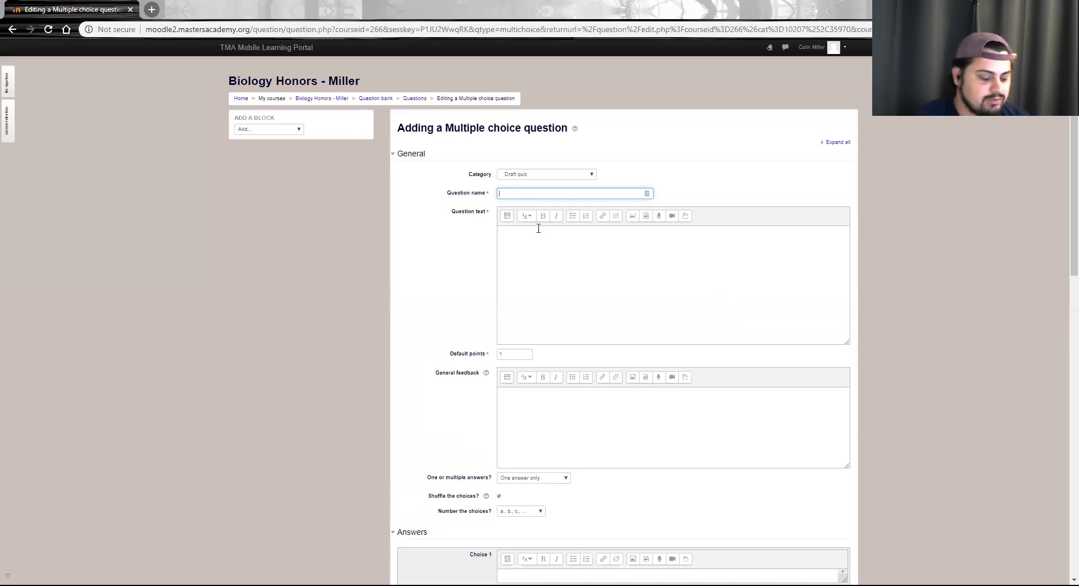
pyautogui.write('W')
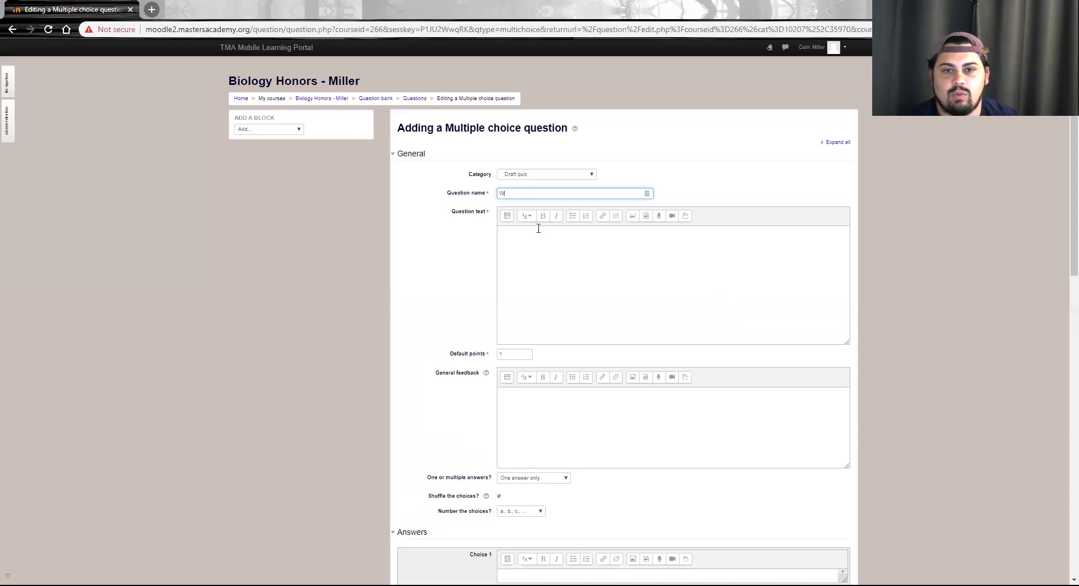
pyautogui.write('hat classroom is mr mill')
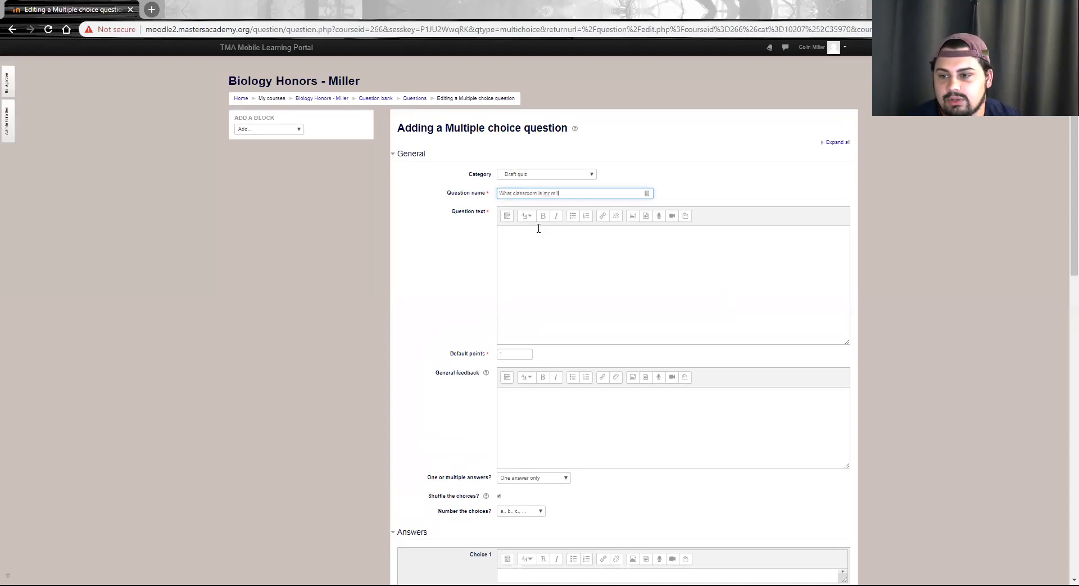
pyautogui.write('ers?')
pyautogui.hotkey('ctrl', 'a')
pyautogui.hotkey('ctrl', 'c')
pyautogui.click(530, 291)
pyautogui.hotkey('ctrl', 'v')
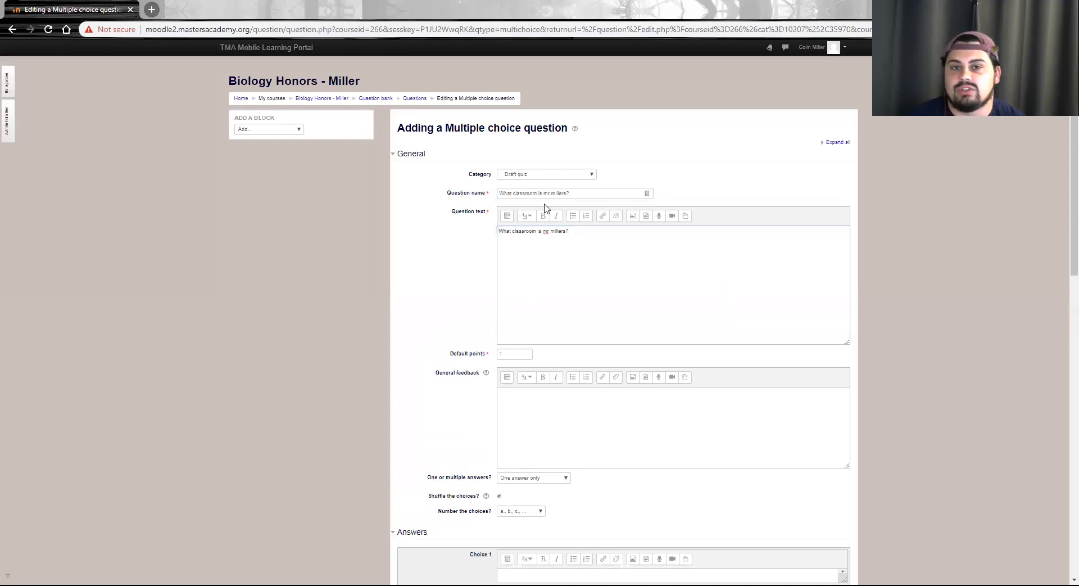
# Enter the teacher's room number as Choice 1 and set its grade to 100%
pyautogui.scroll(-7, 546, 216)
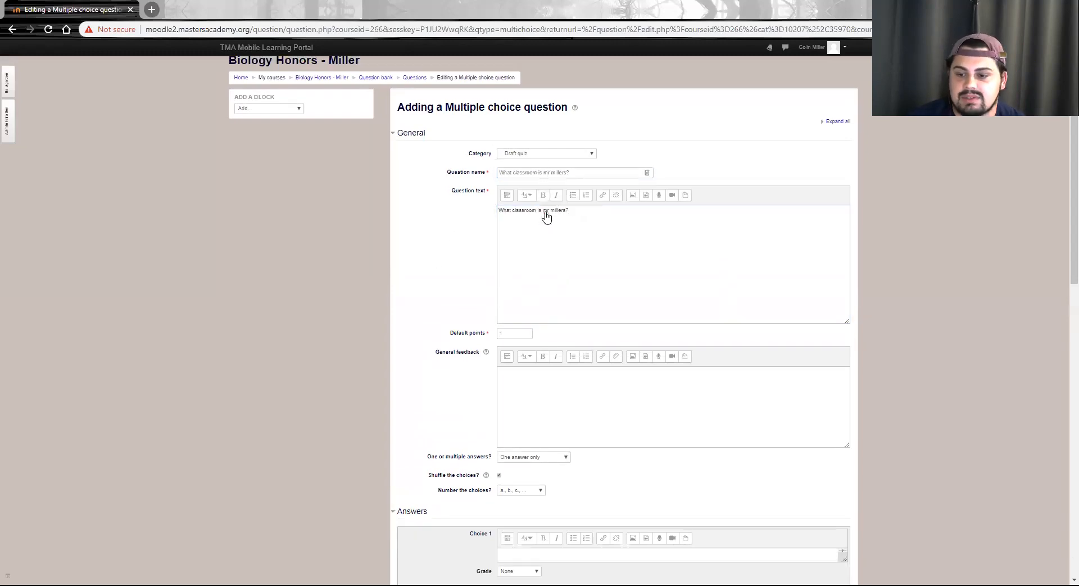
pyautogui.scroll(-1, 547, 210)
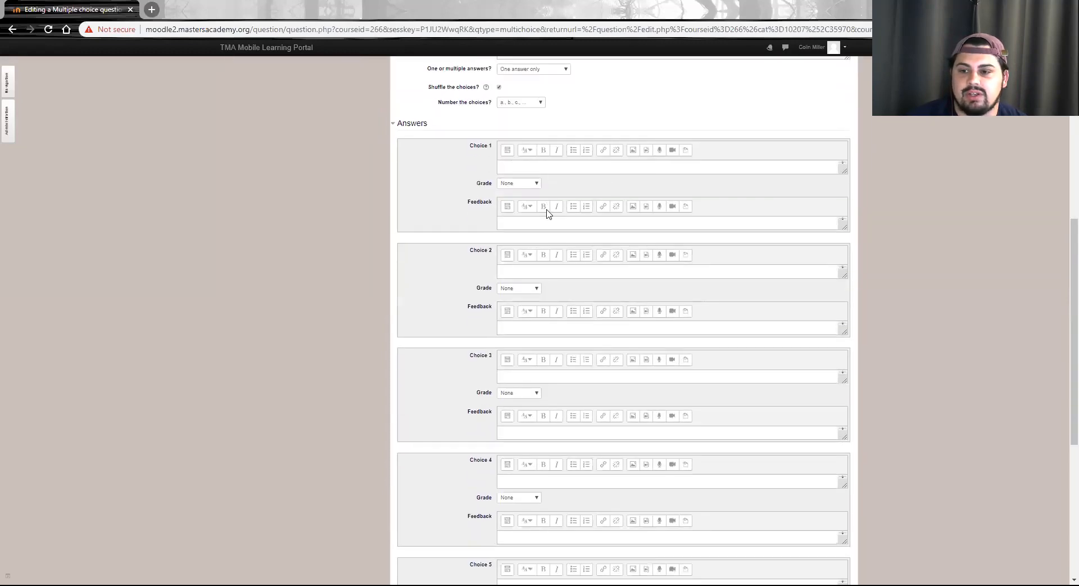
pyautogui.click(529, 126)
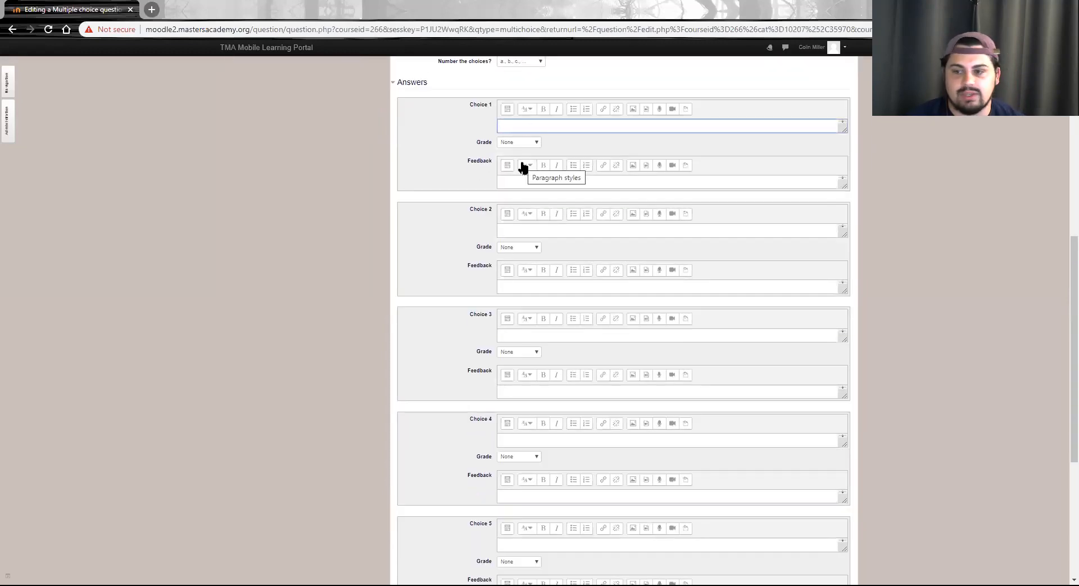
pyautogui.write('328')
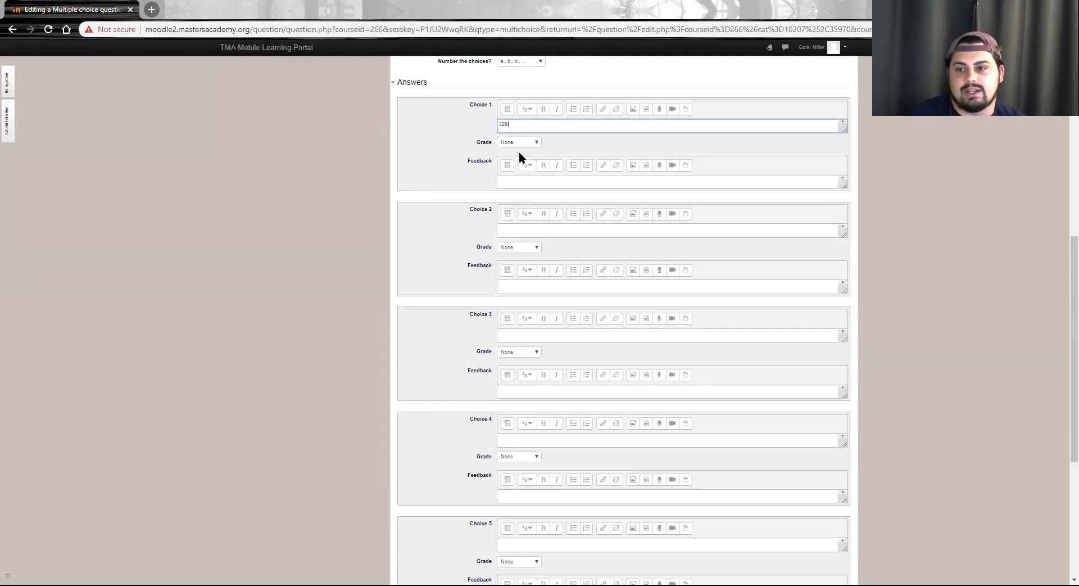
pyautogui.click(524, 142)
pyautogui.click(522, 154)
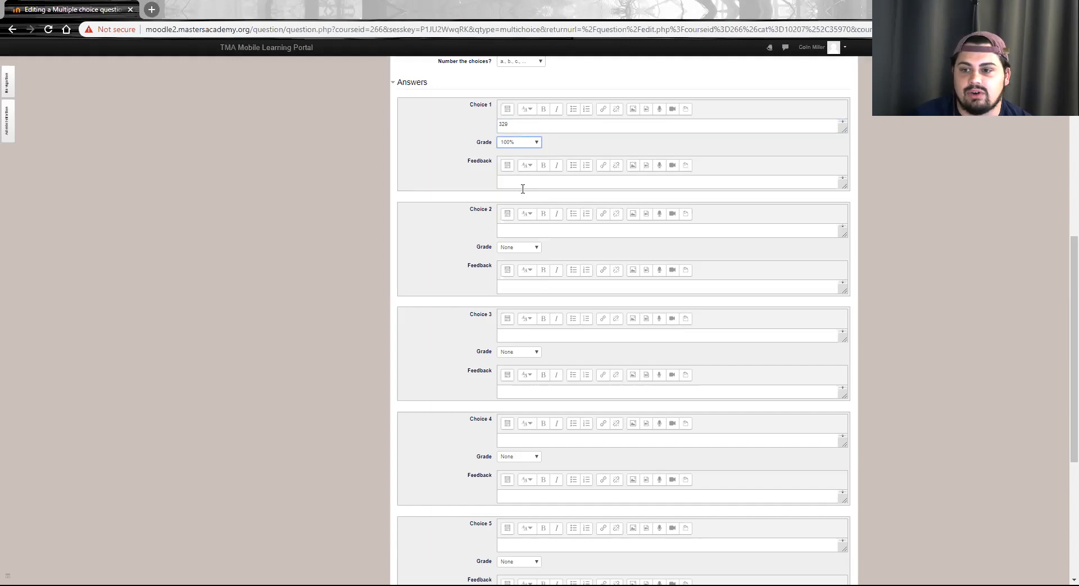
# Enter 115 as Choice 2 with 330 in its feedback, and 248 as Choice 3
pyautogui.click(513, 226)
pyautogui.write('115')
pyautogui.click(517, 287)
pyautogui.write('330')
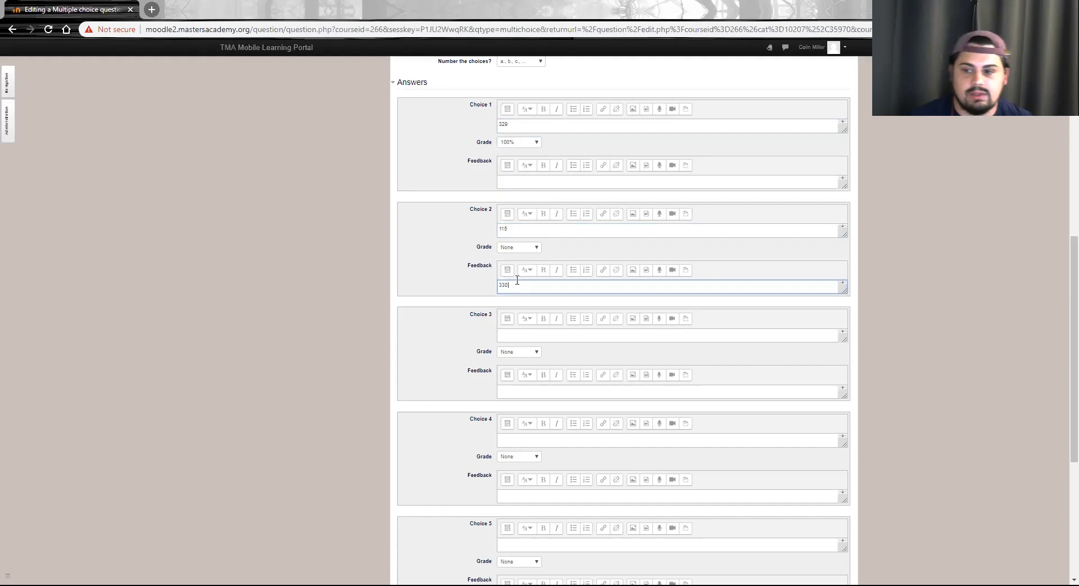
pyautogui.click(504, 333)
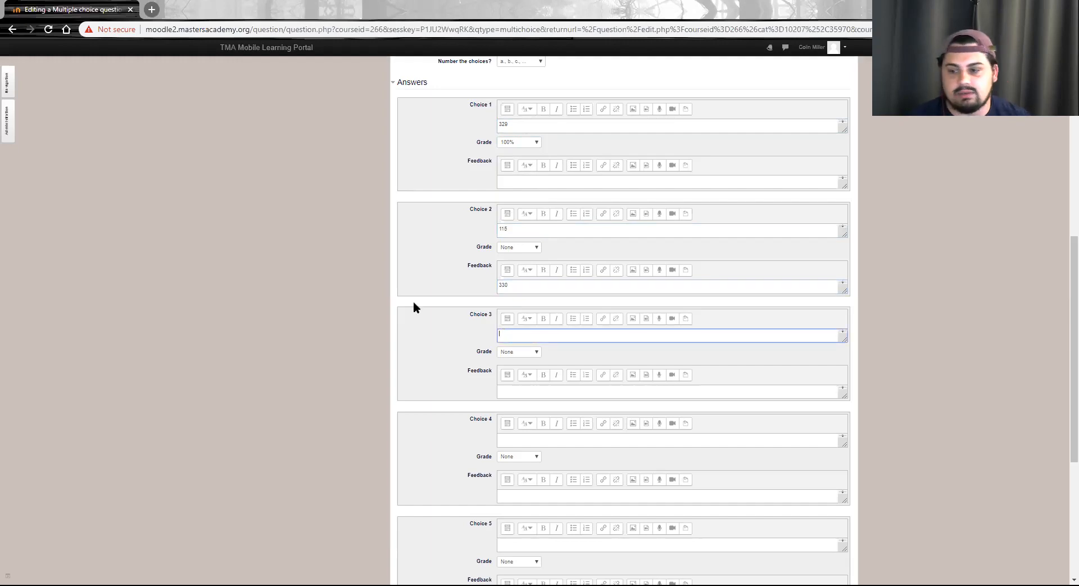
pyautogui.write('248')
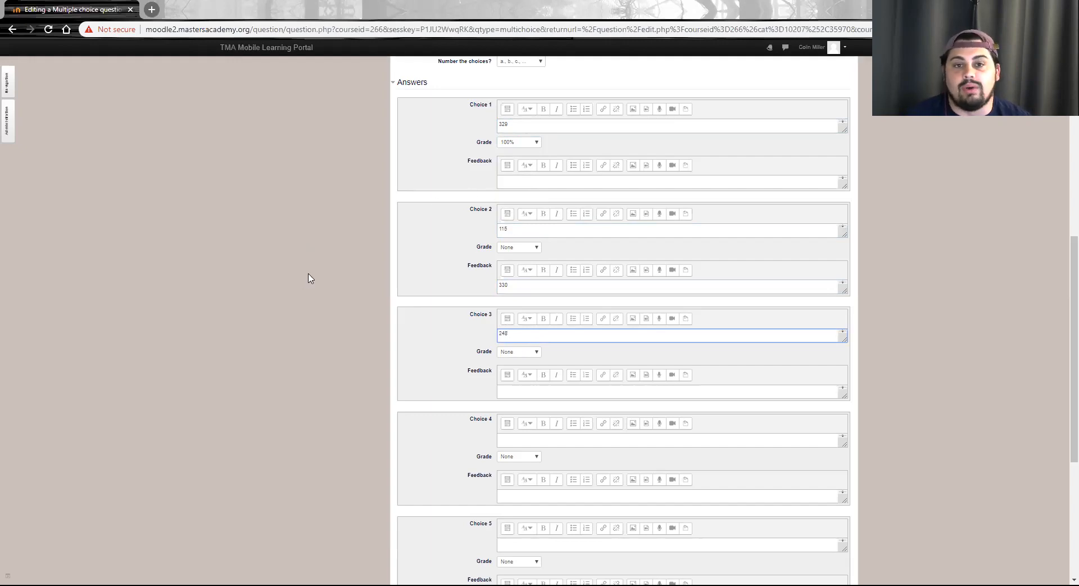
# Review the multiple choice question's settings and answers, and save it to the question bank
pyautogui.scroll(-5, 312, 275)
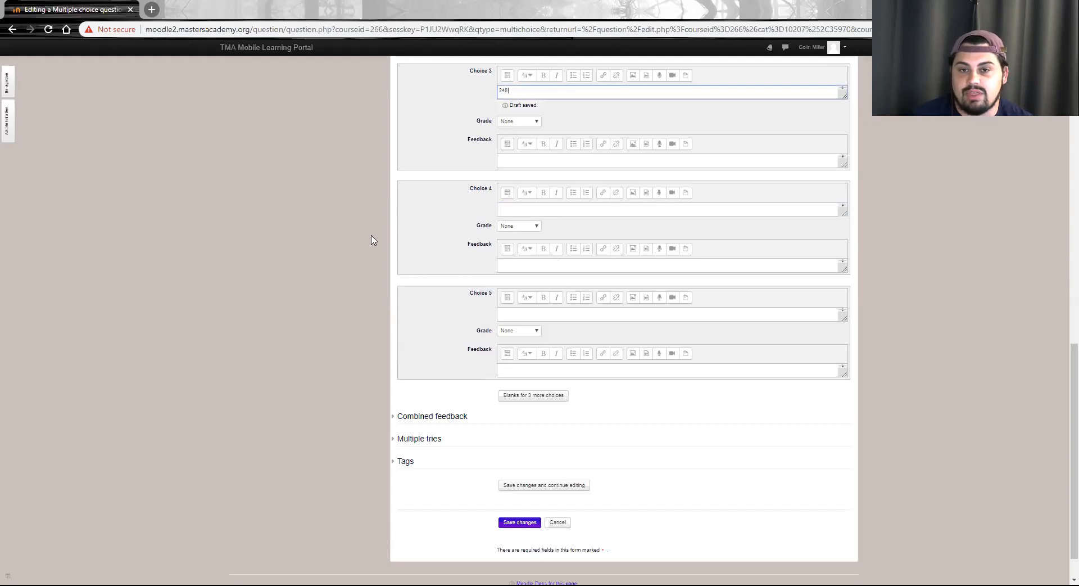
pyautogui.scroll(-1, 370, 250)
pyautogui.scroll(4, 370, 250)
pyautogui.scroll(8, 368, 251)
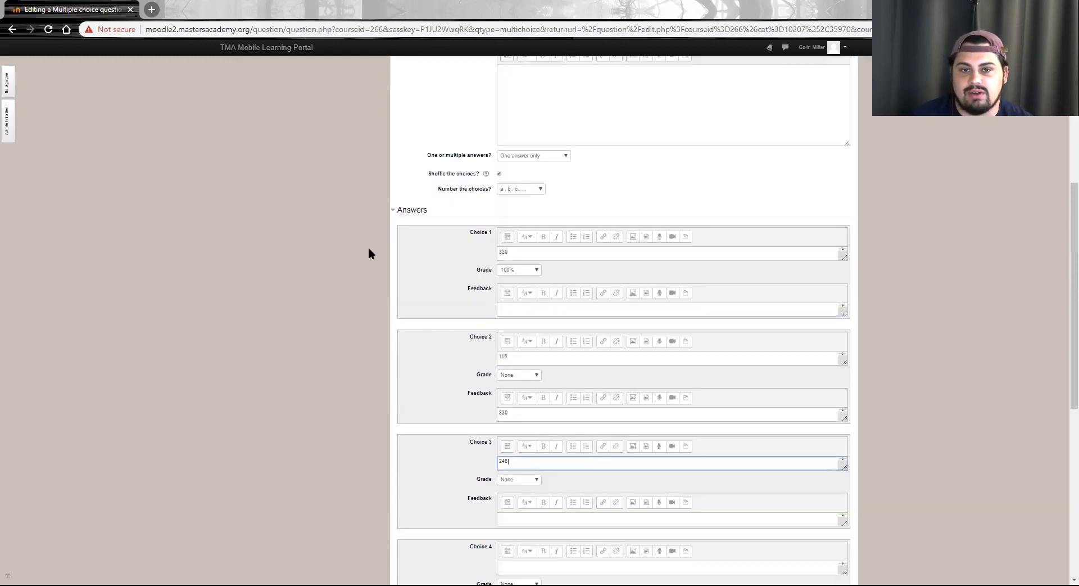
pyautogui.scroll(2, 369, 253)
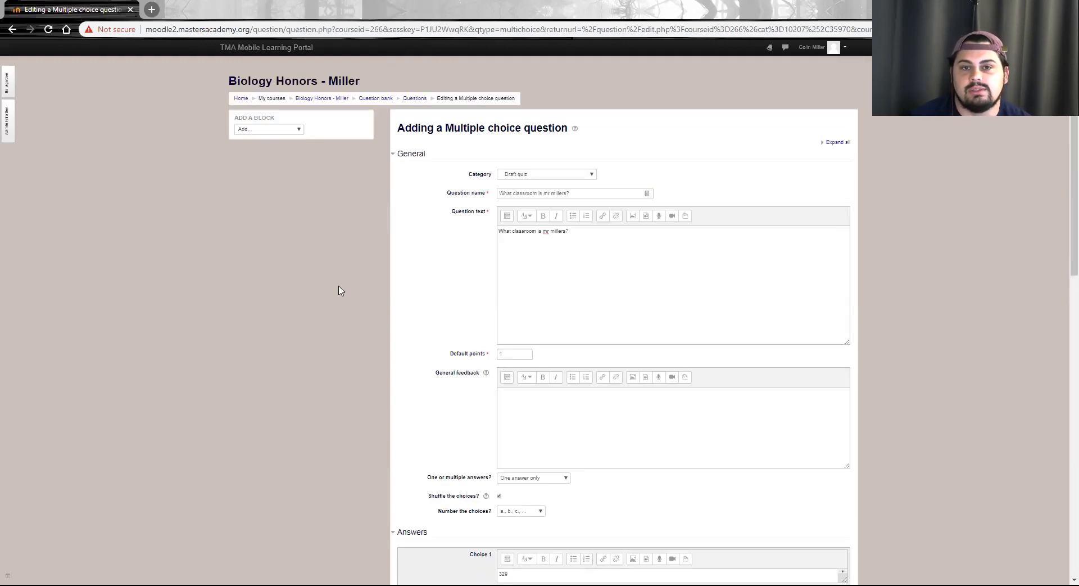
pyautogui.scroll(-12, 339, 291)
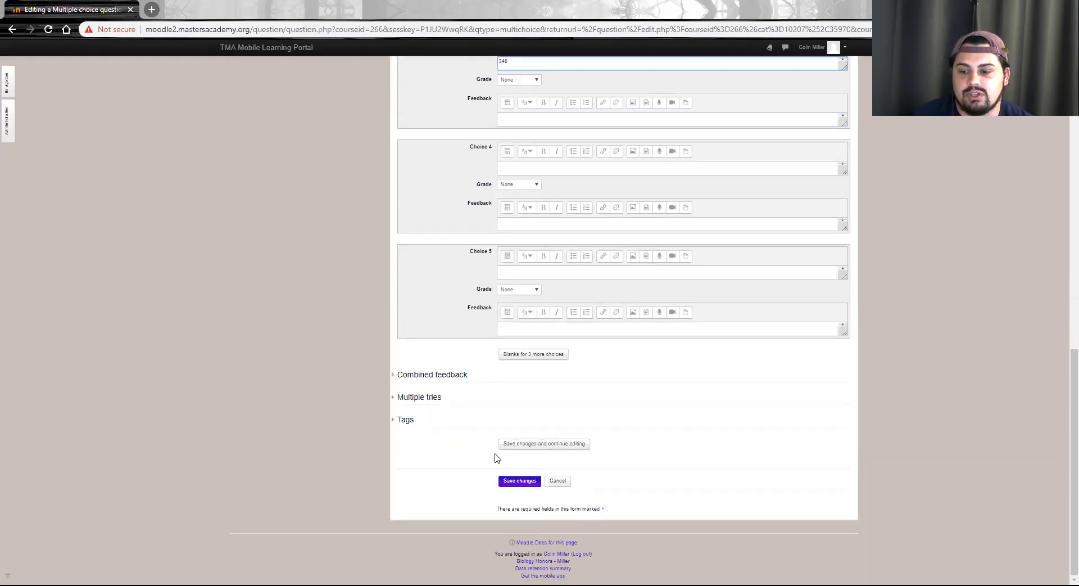
pyautogui.click(517, 483)
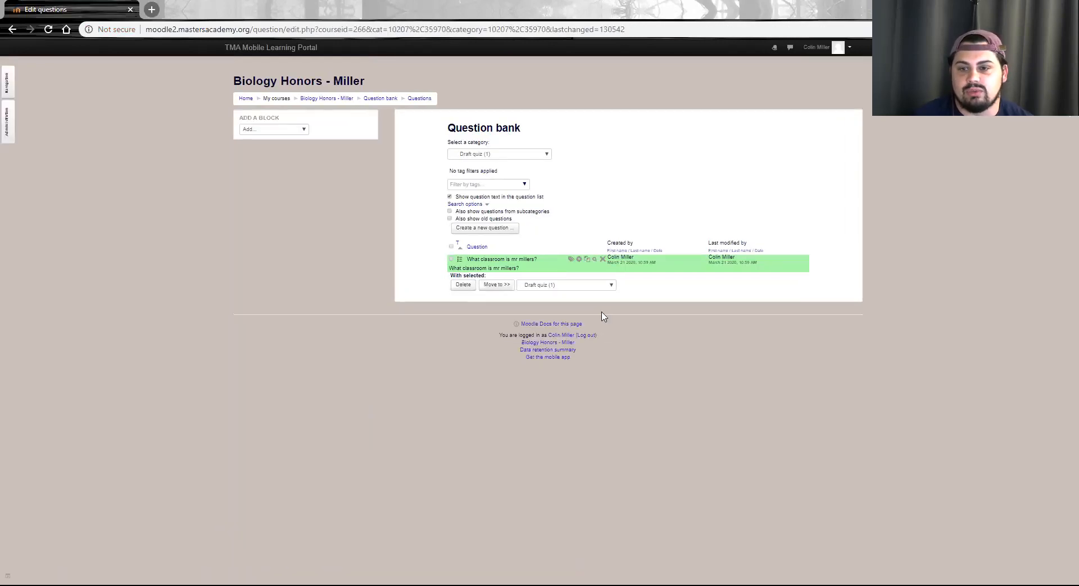
# Return to the Biology Honors course and open the Draft quiz for editing its questions
pyautogui.click(331, 99)
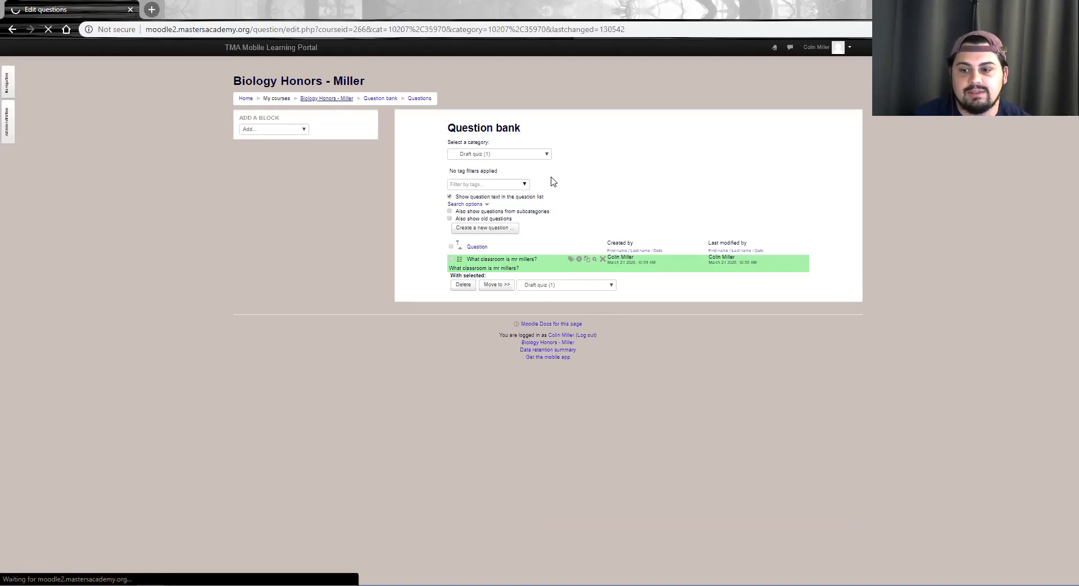
pyautogui.scroll(-10, 540, 219)
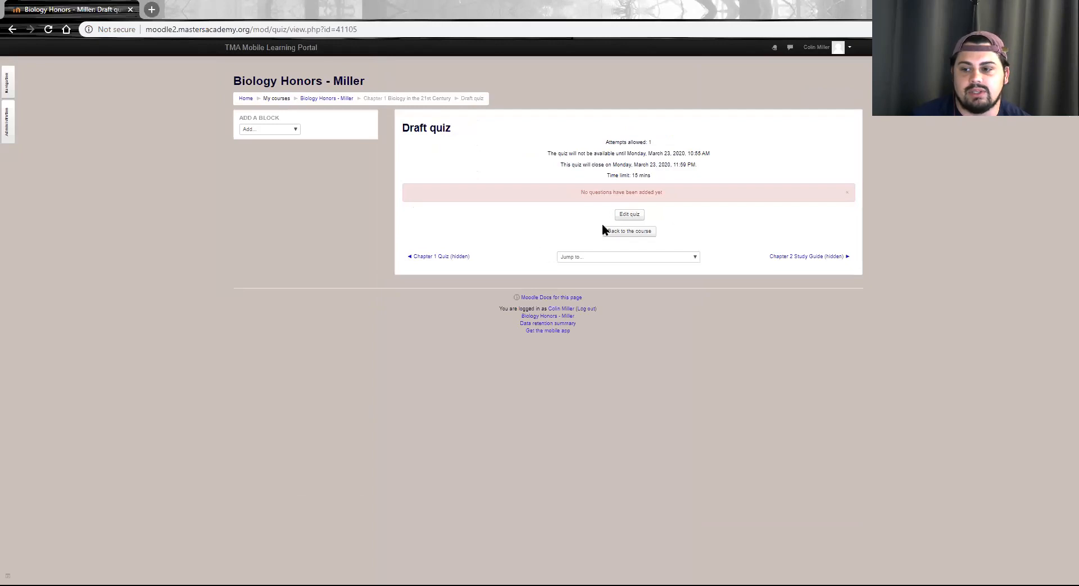
pyautogui.click(630, 215)
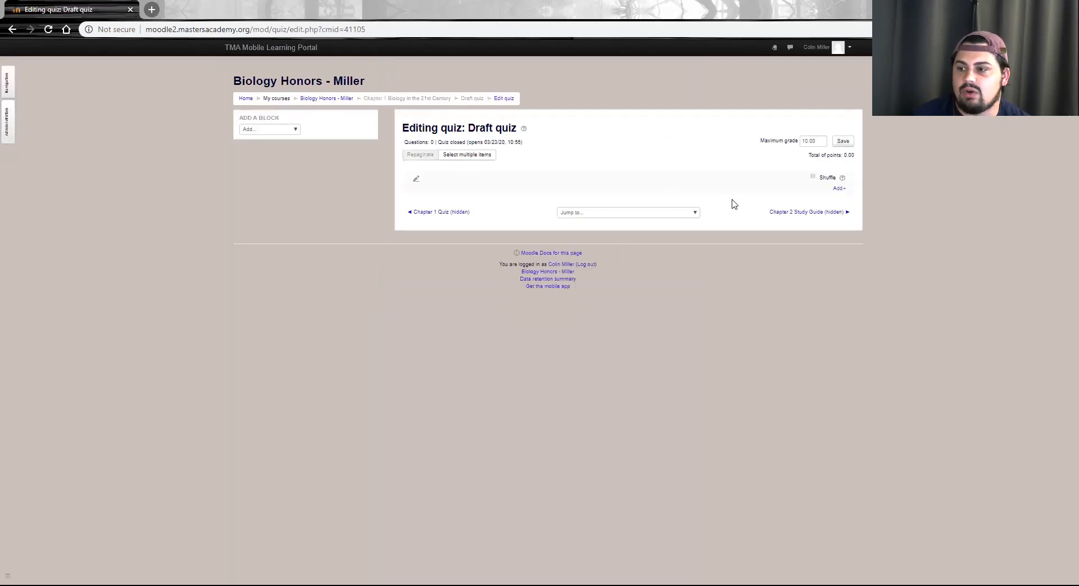
# Add the classroom question from the question bank's Draft quiz category to the quiz
pyautogui.click(838, 189)
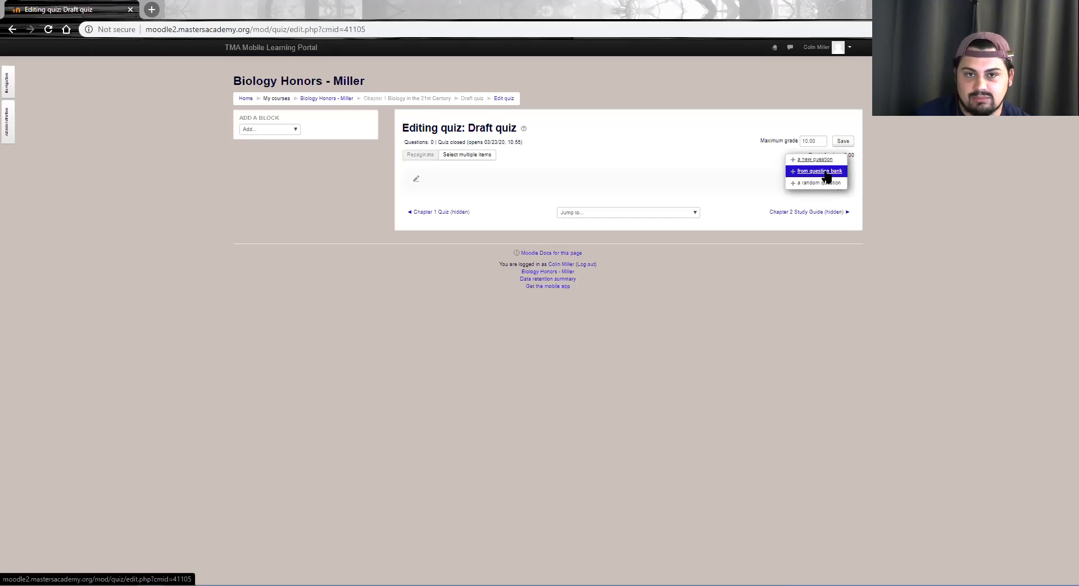
pyautogui.click(827, 177)
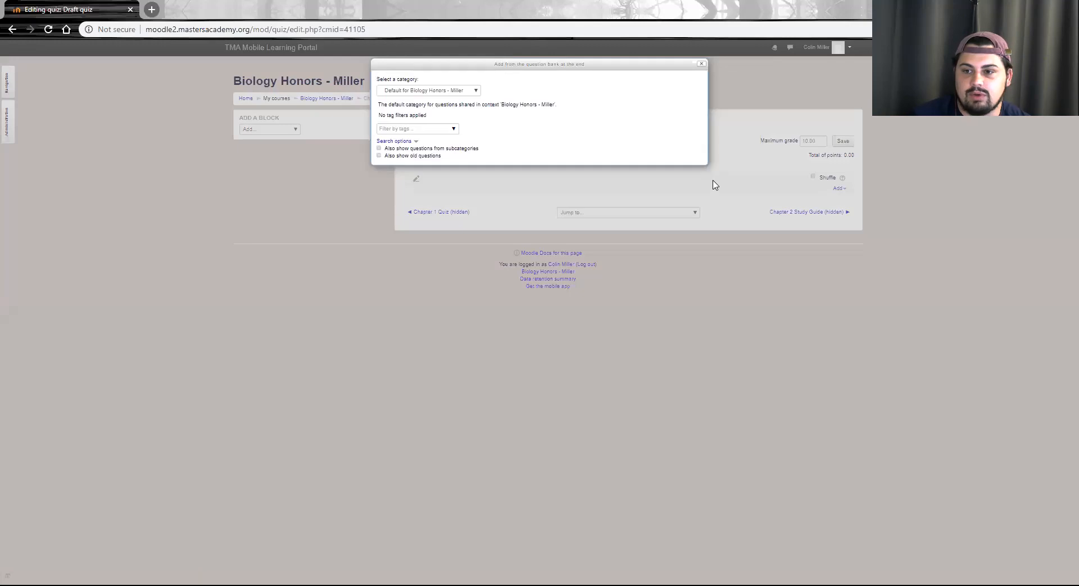
pyautogui.click(479, 98)
pyautogui.scroll(-10, 465, 113)
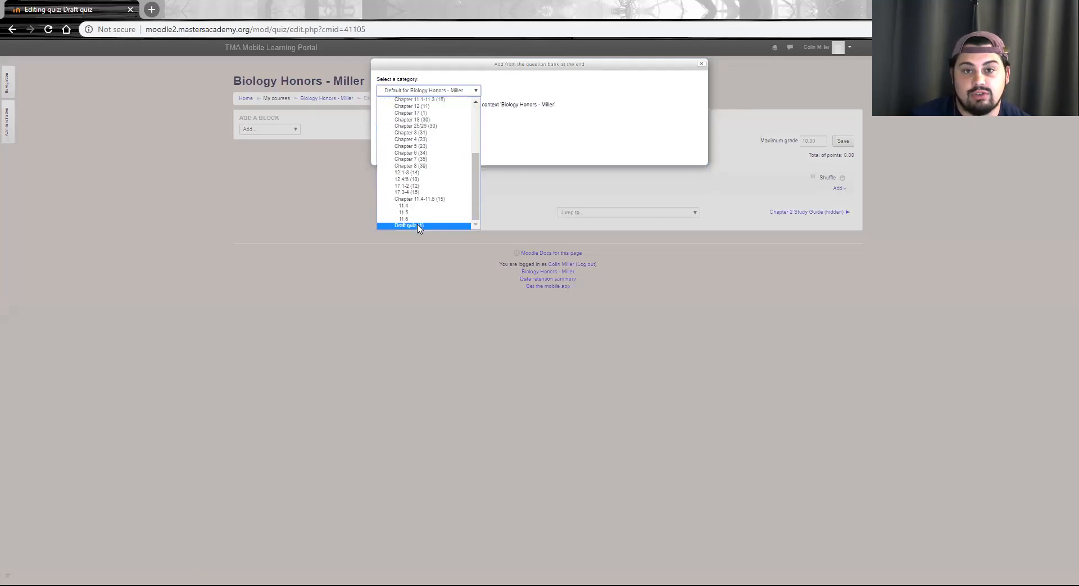
pyautogui.click(419, 226)
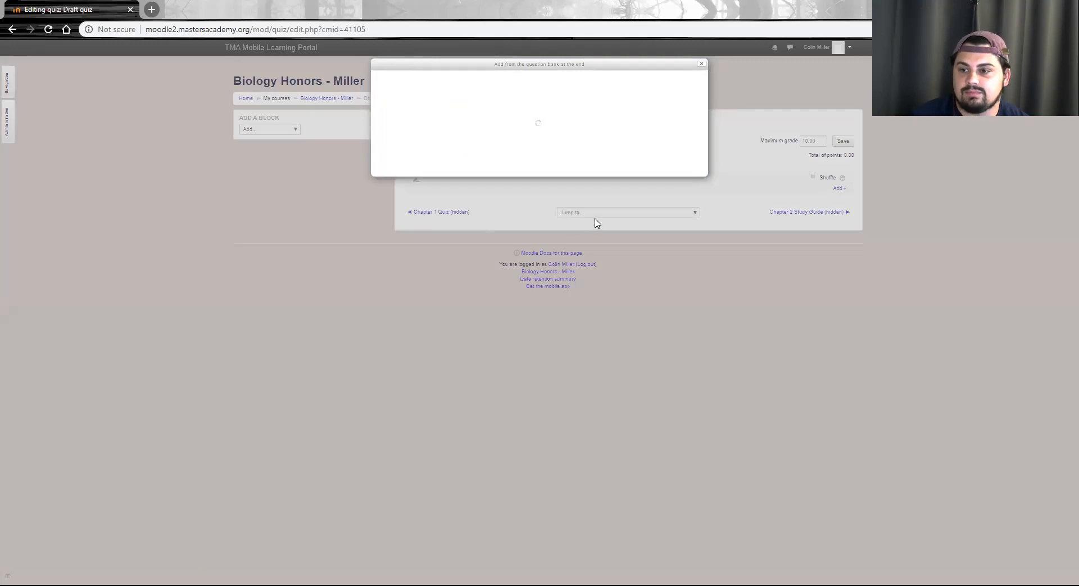
pyautogui.click(388, 167)
pyautogui.click(396, 184)
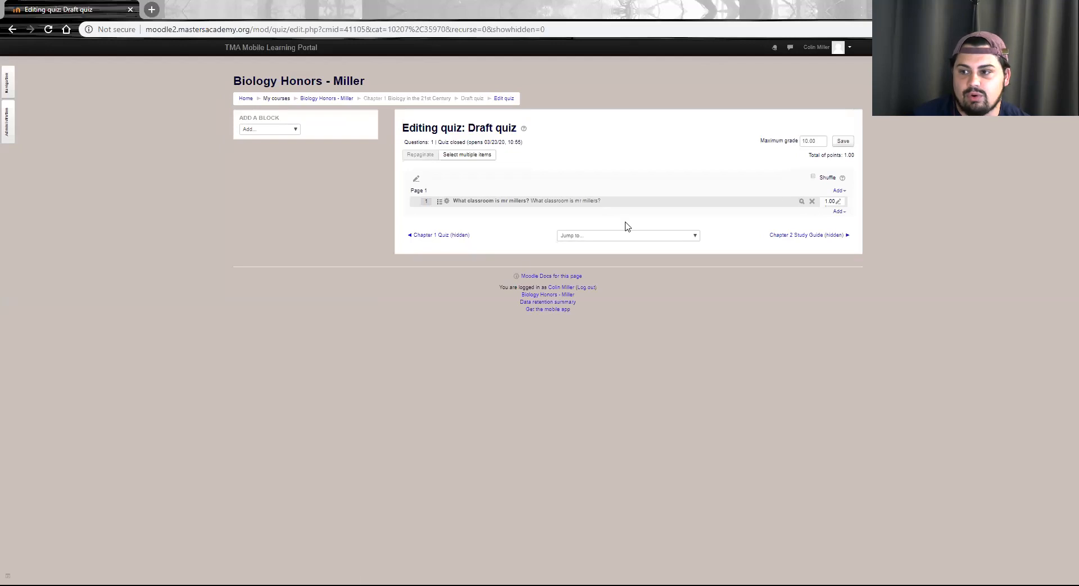
# Turn on question shuffling for the quiz and save its maximum grade as 100.00
pyautogui.click(813, 177)
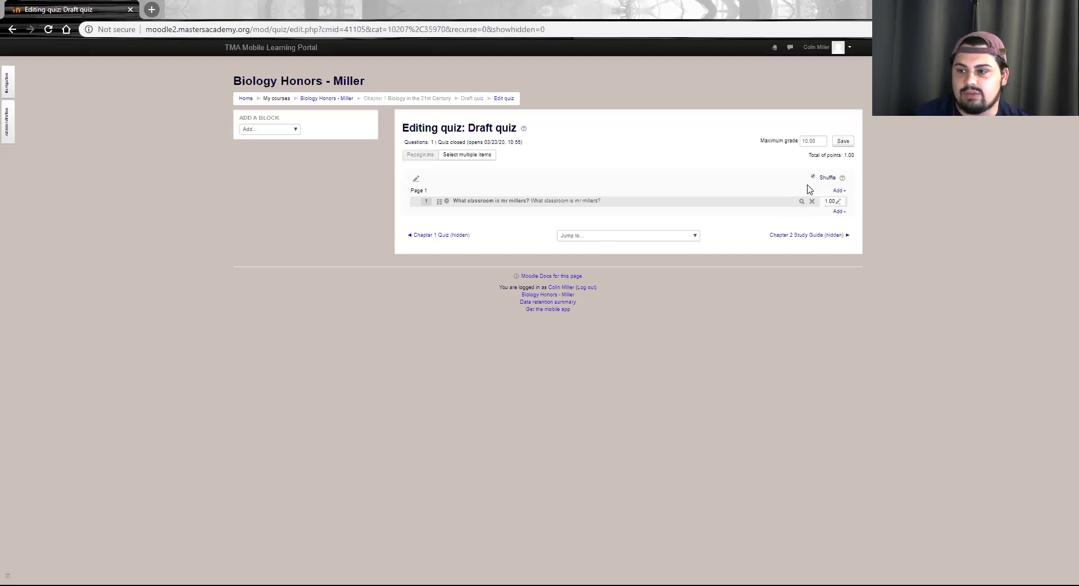
pyautogui.click(807, 142)
pyautogui.write('0')
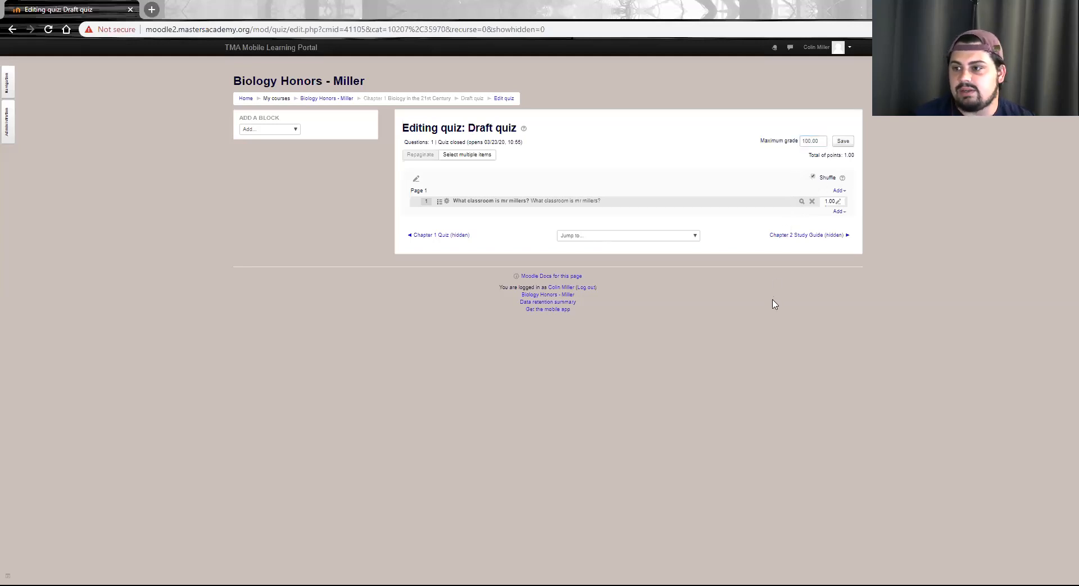
pyautogui.click(843, 141)
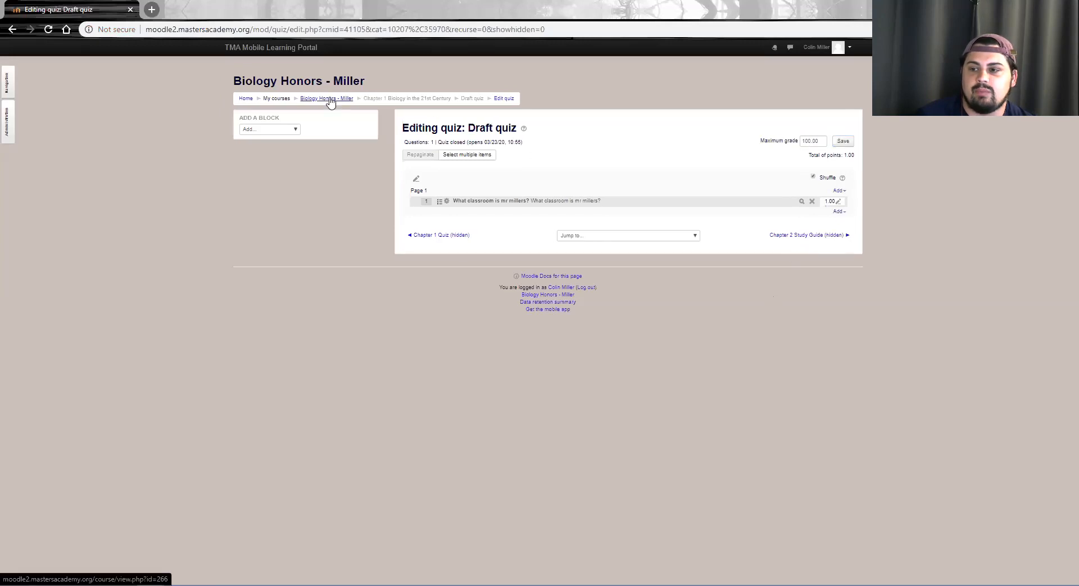
# Return to the Biology Honors course, open the Draft quiz and start a timed preview attempt
pyautogui.click(330, 100)
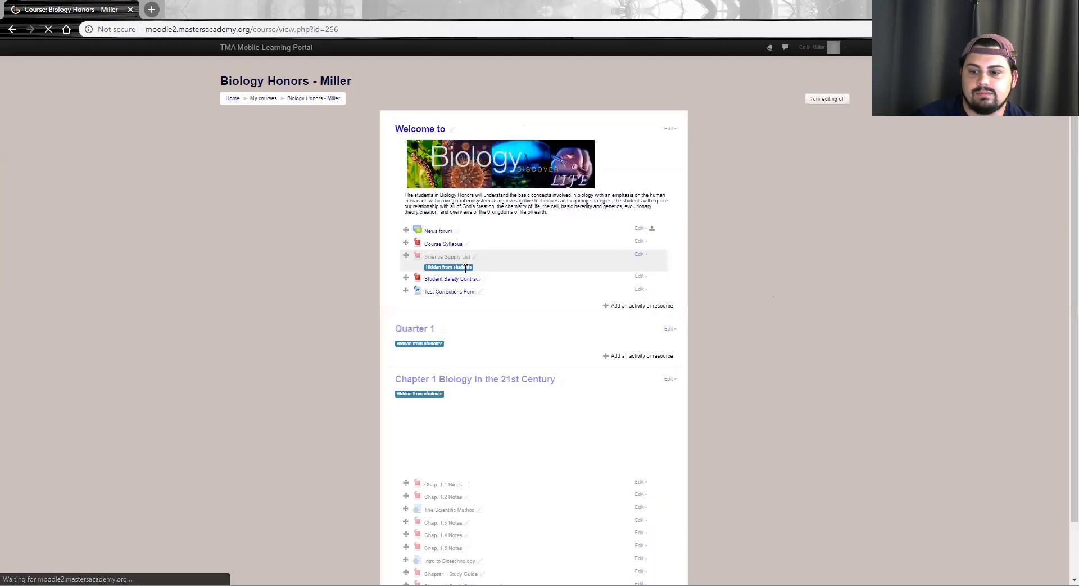
pyautogui.scroll(-6, 470, 268)
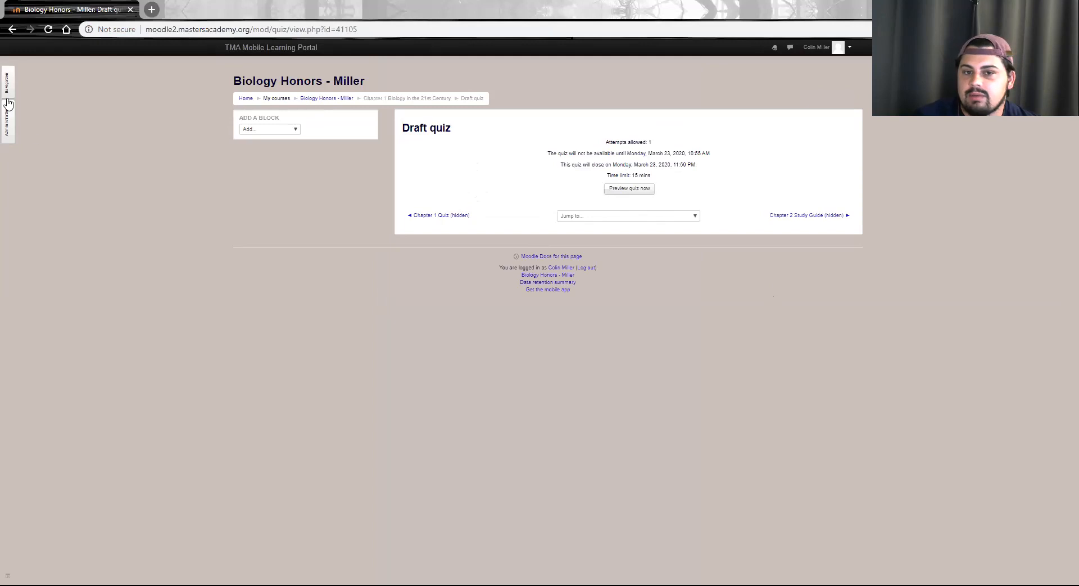
pyautogui.moveTo(5, 137)
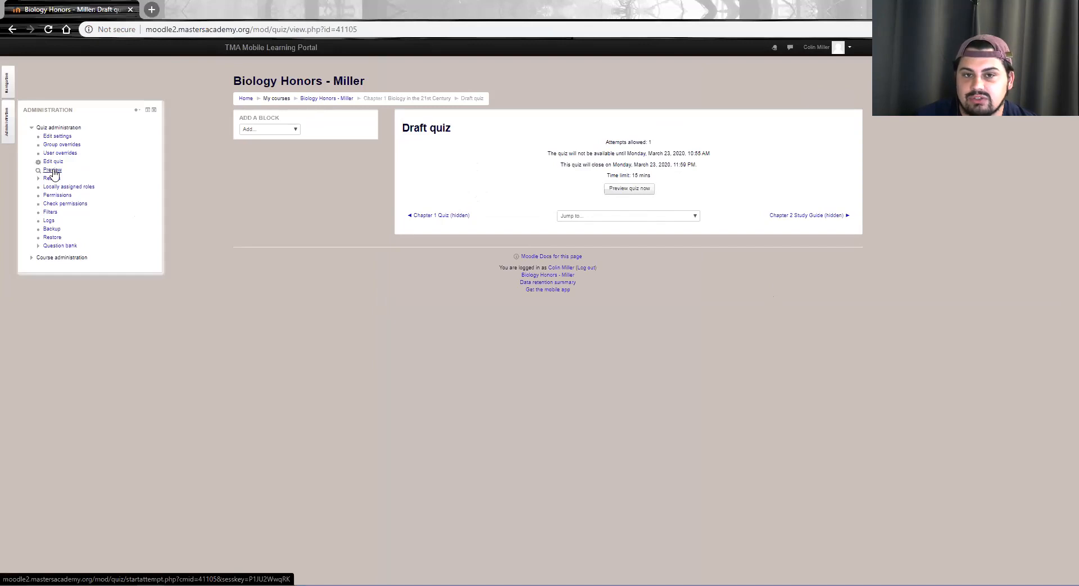
pyautogui.click(625, 189)
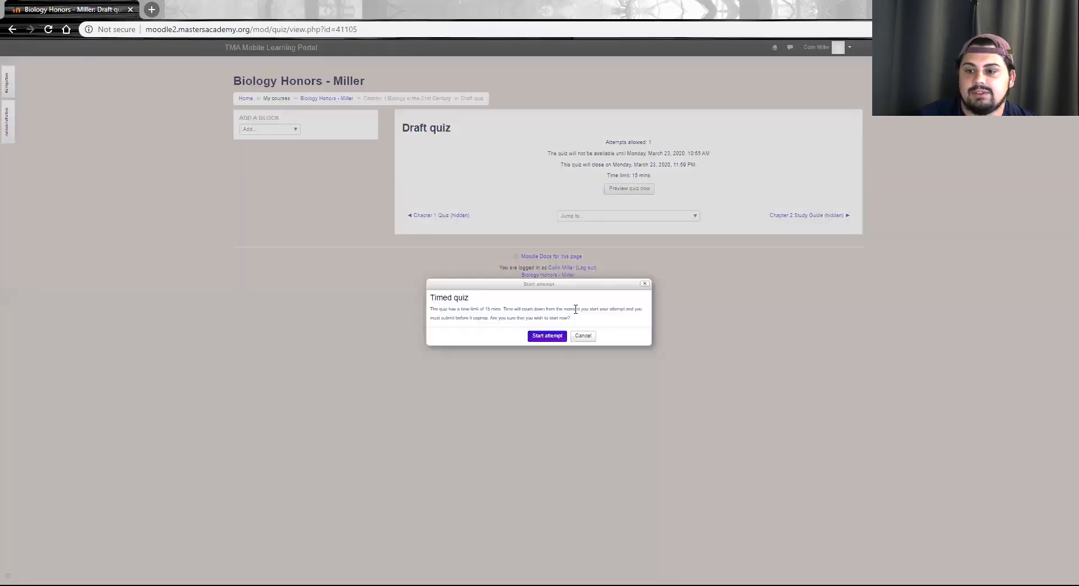
pyautogui.click(547, 336)
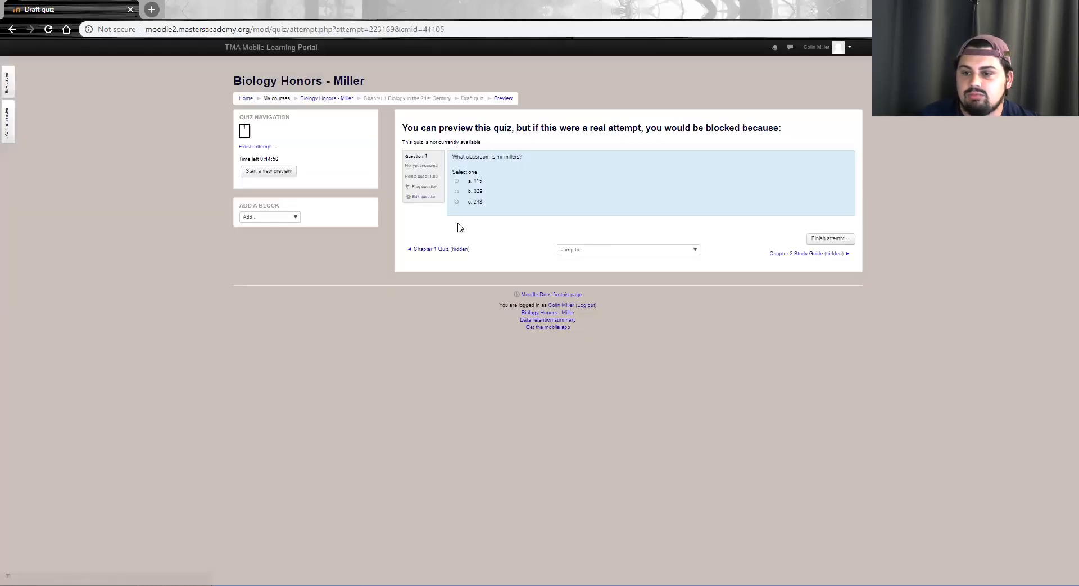
# Answer the classroom question with 329, finish the preview attempt and submit it
pyautogui.click(456, 191)
pyautogui.click(822, 240)
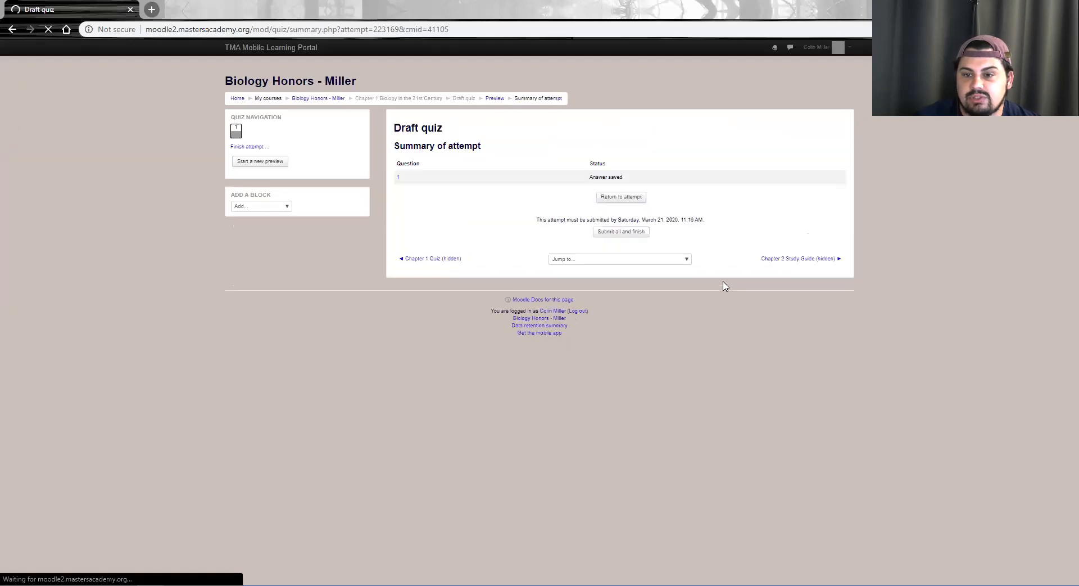
pyautogui.click(621, 246)
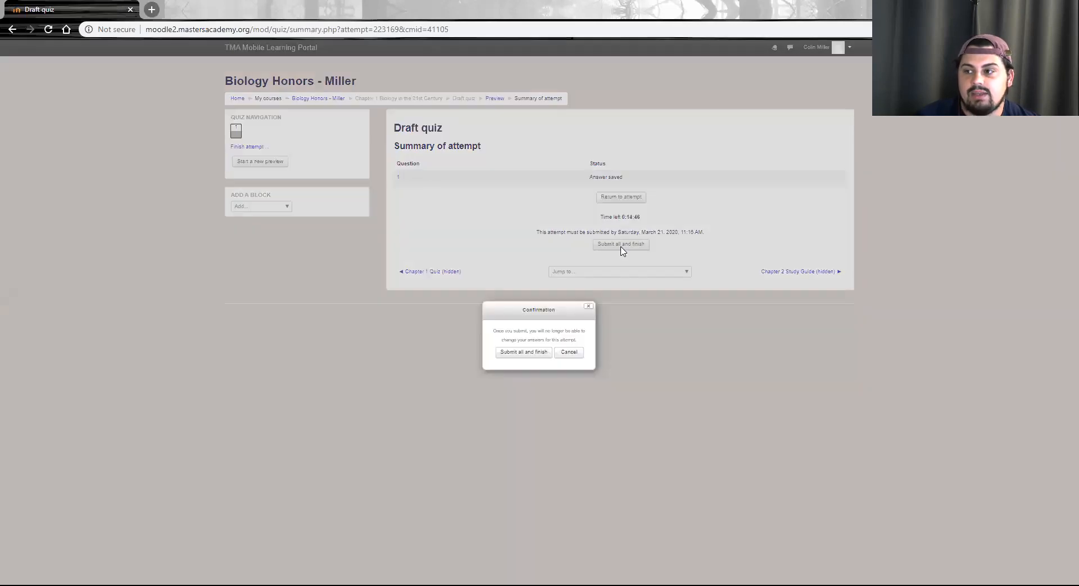
pyautogui.click(525, 352)
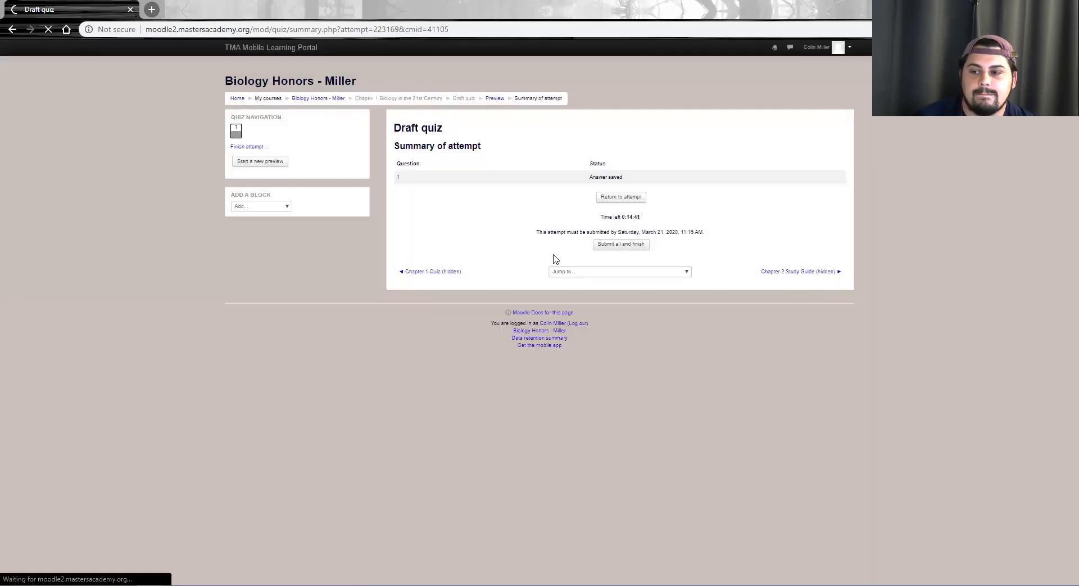